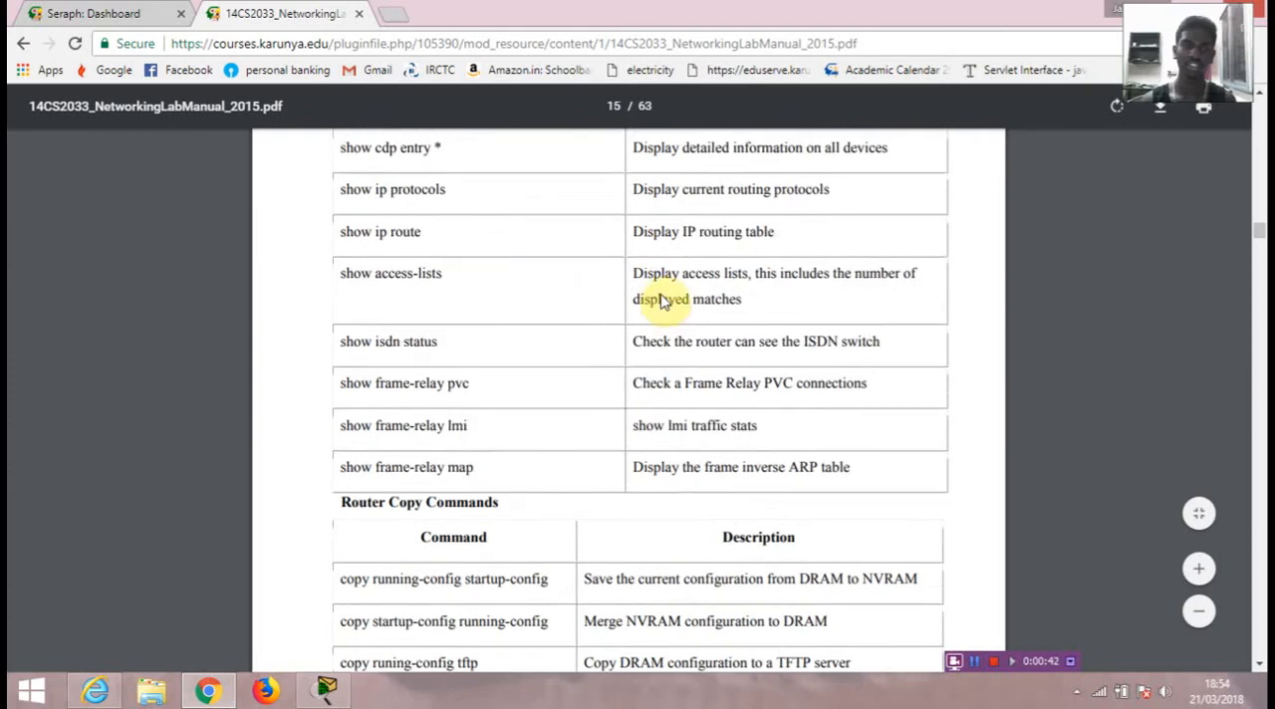
Step: Look back through the router configuration commands in the networking lab manual PDF
scroll(661, 303, up, 12)
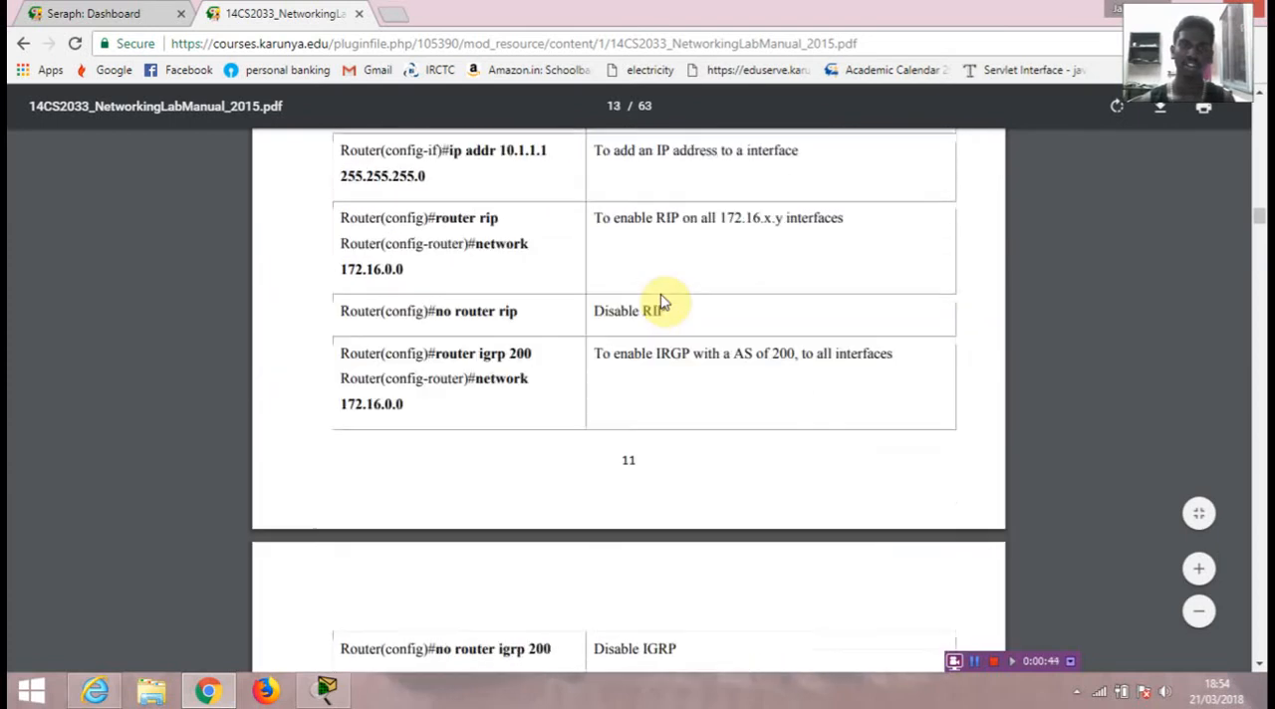
scroll(661, 302, up, 6)
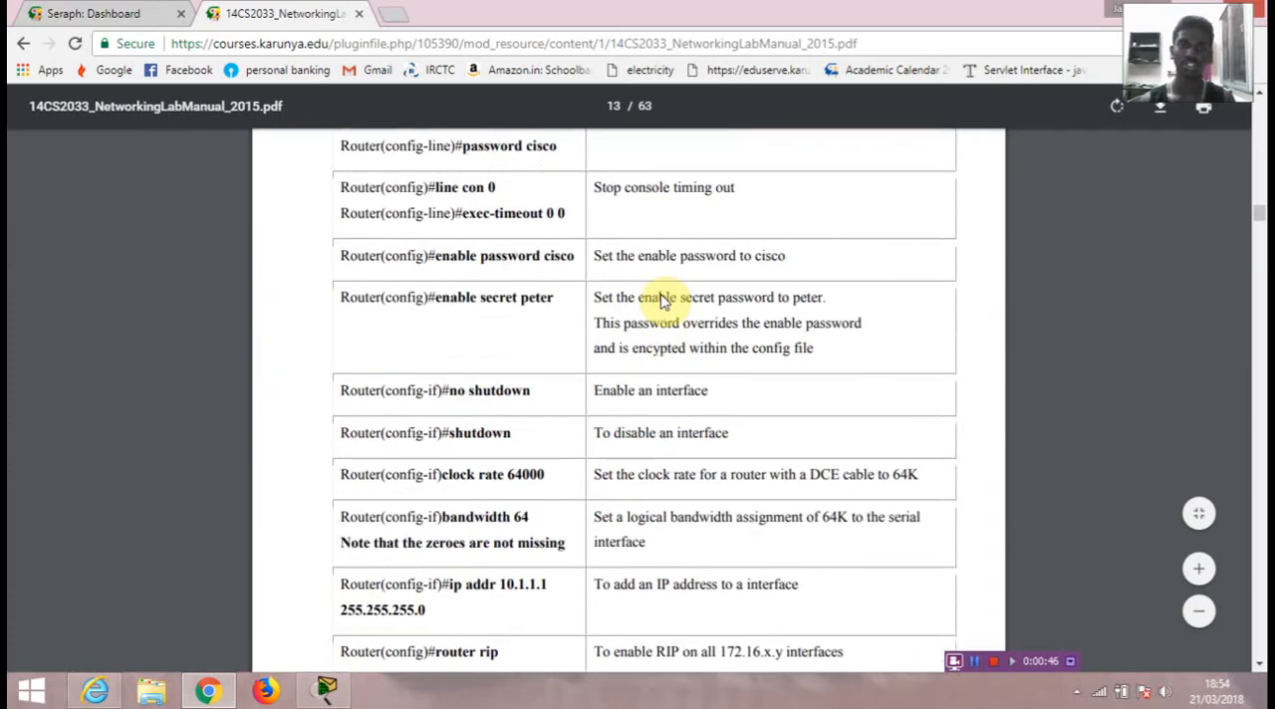
scroll(661, 302, up, 2)
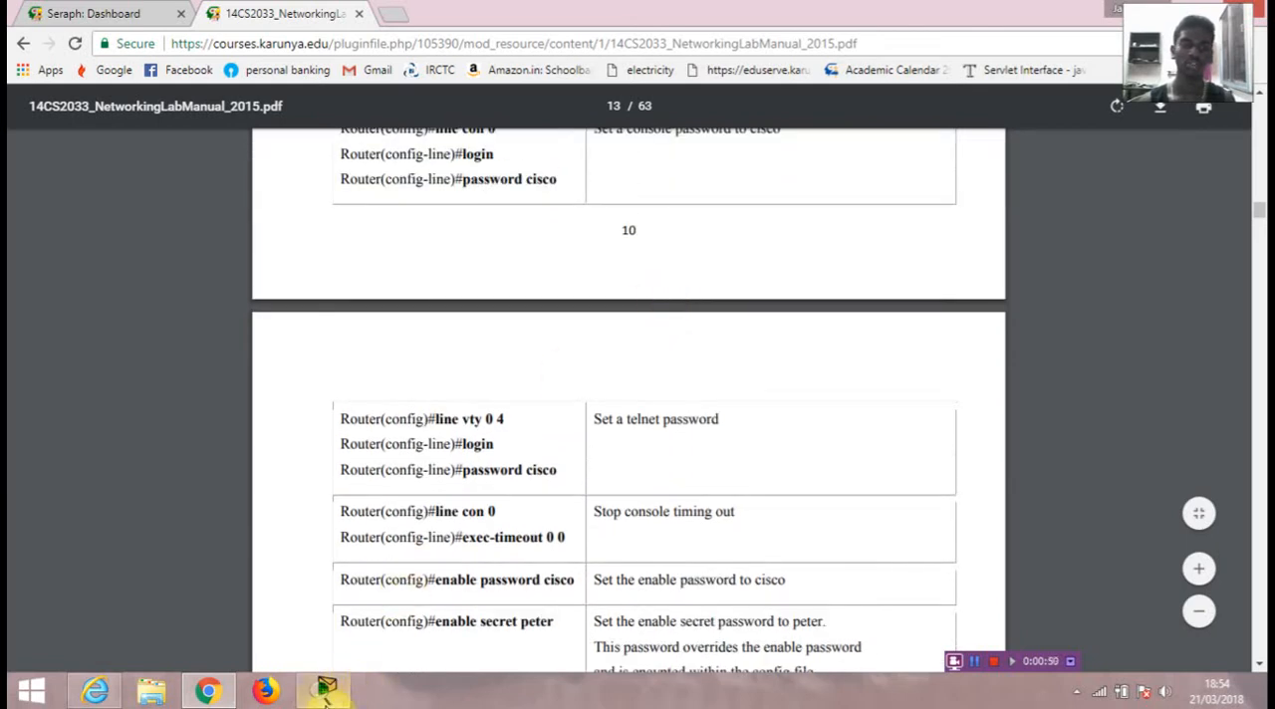
Step: Switch to Cisco Packet Tracer and check PC1's static IP configuration
click(331, 687)
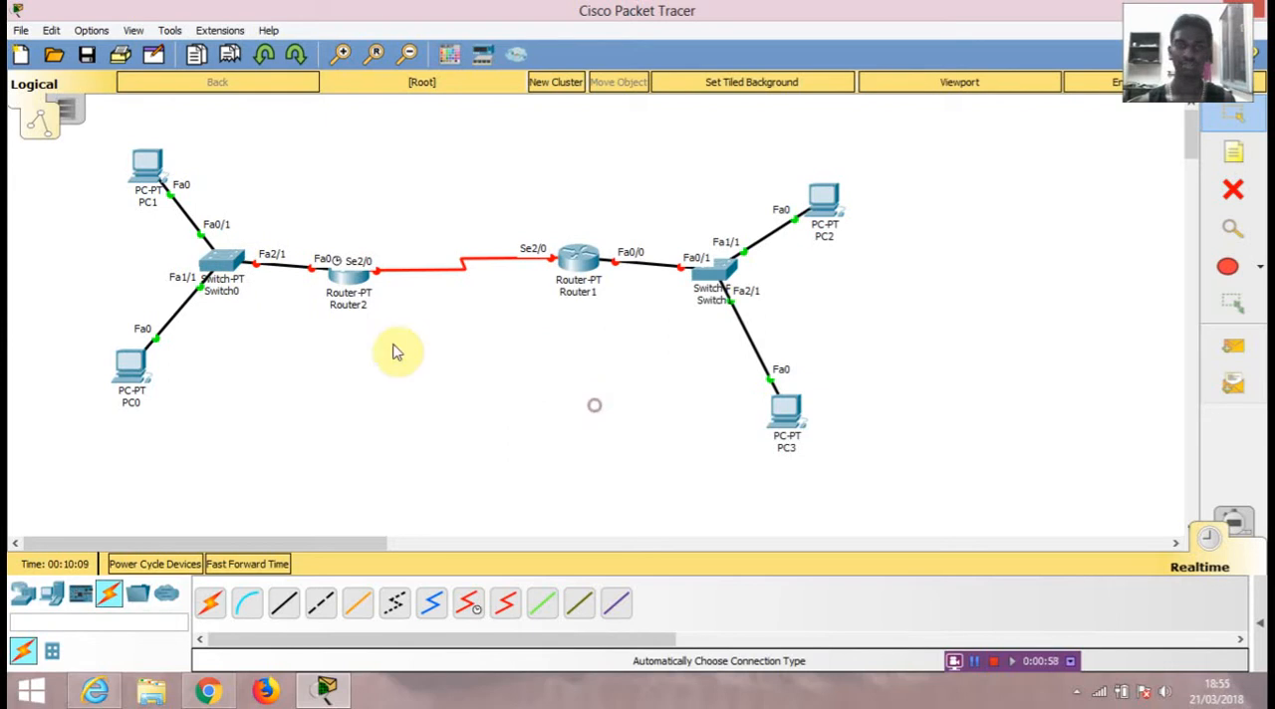
click(149, 166)
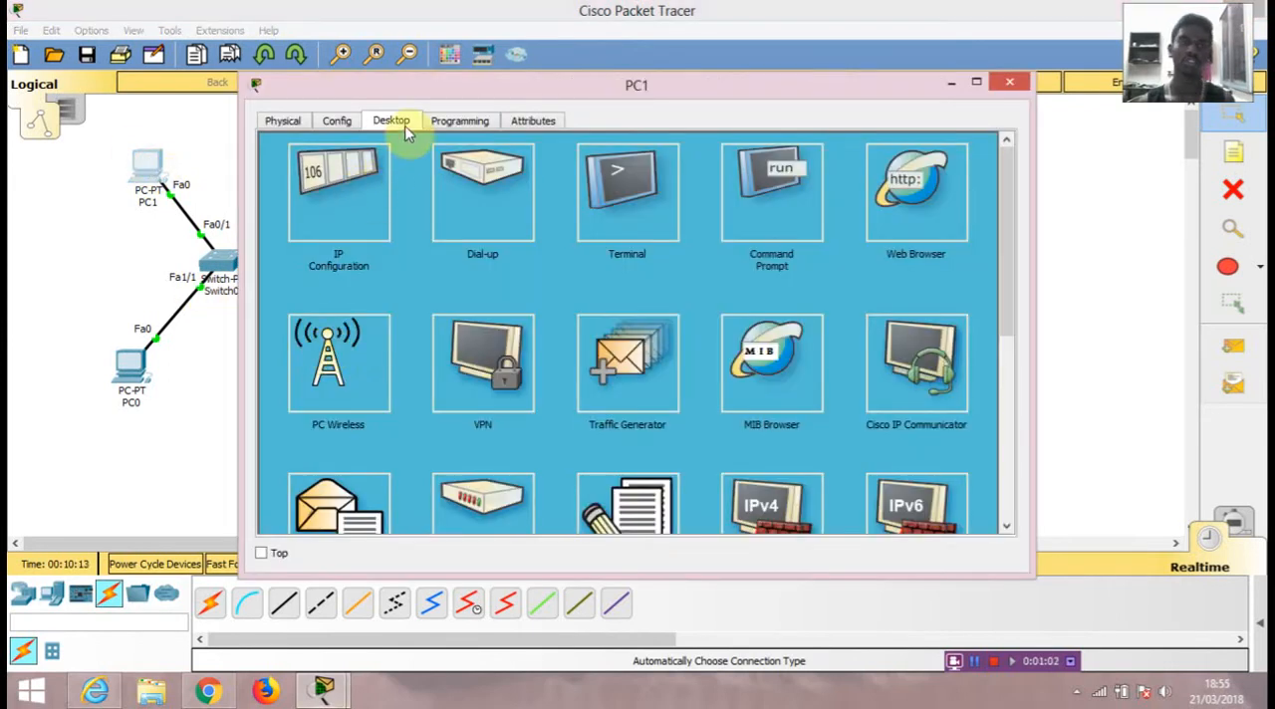
click(344, 209)
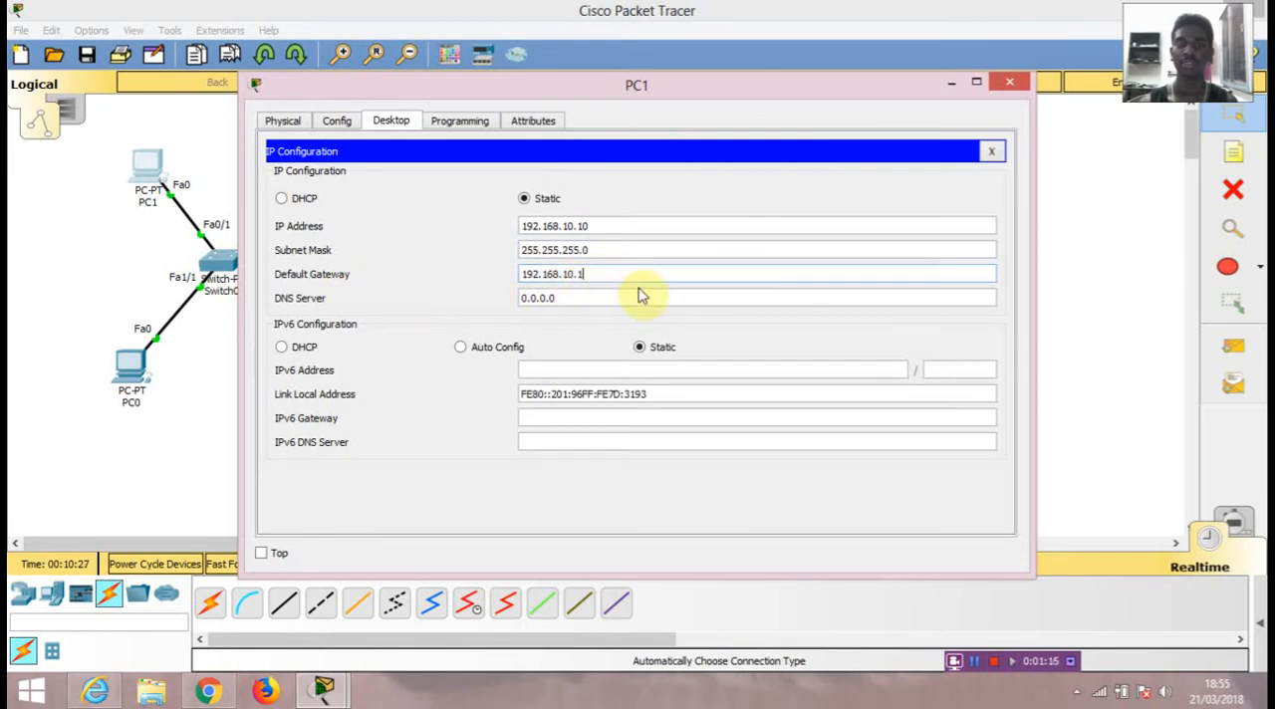
click(1014, 85)
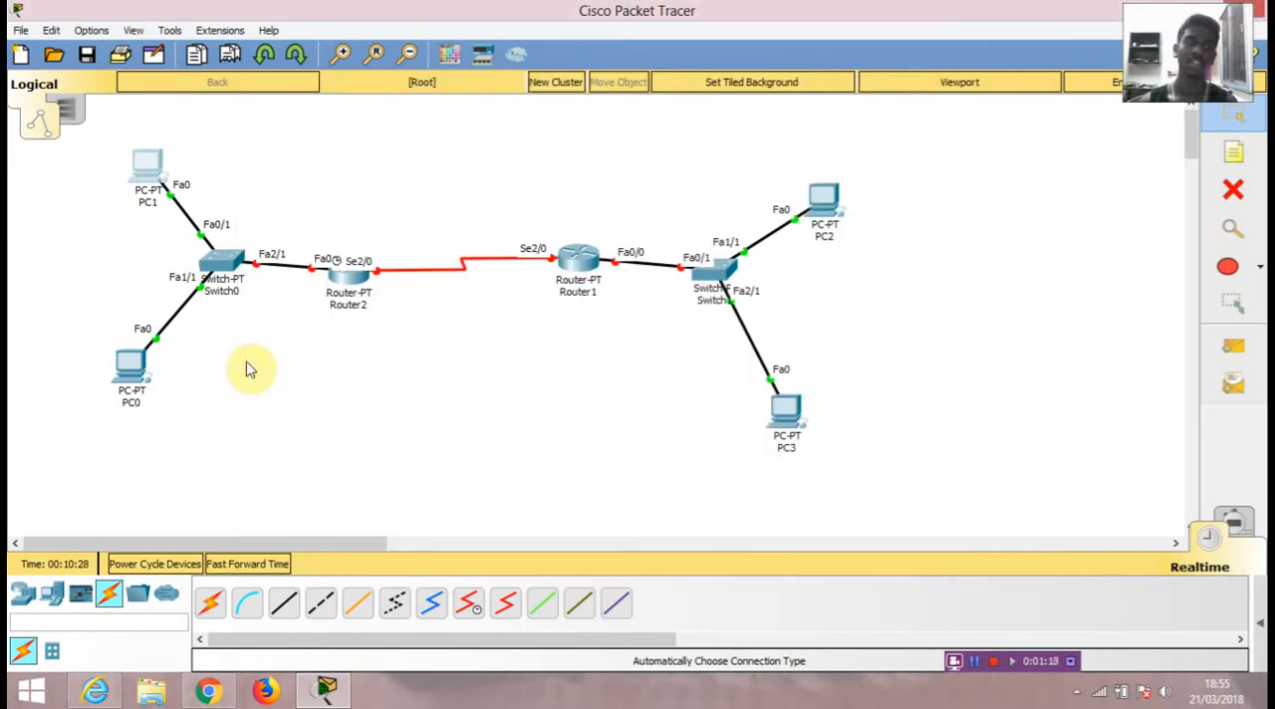
Step: Check PC0's static IP address, subnet mask and default gateway
click(131, 369)
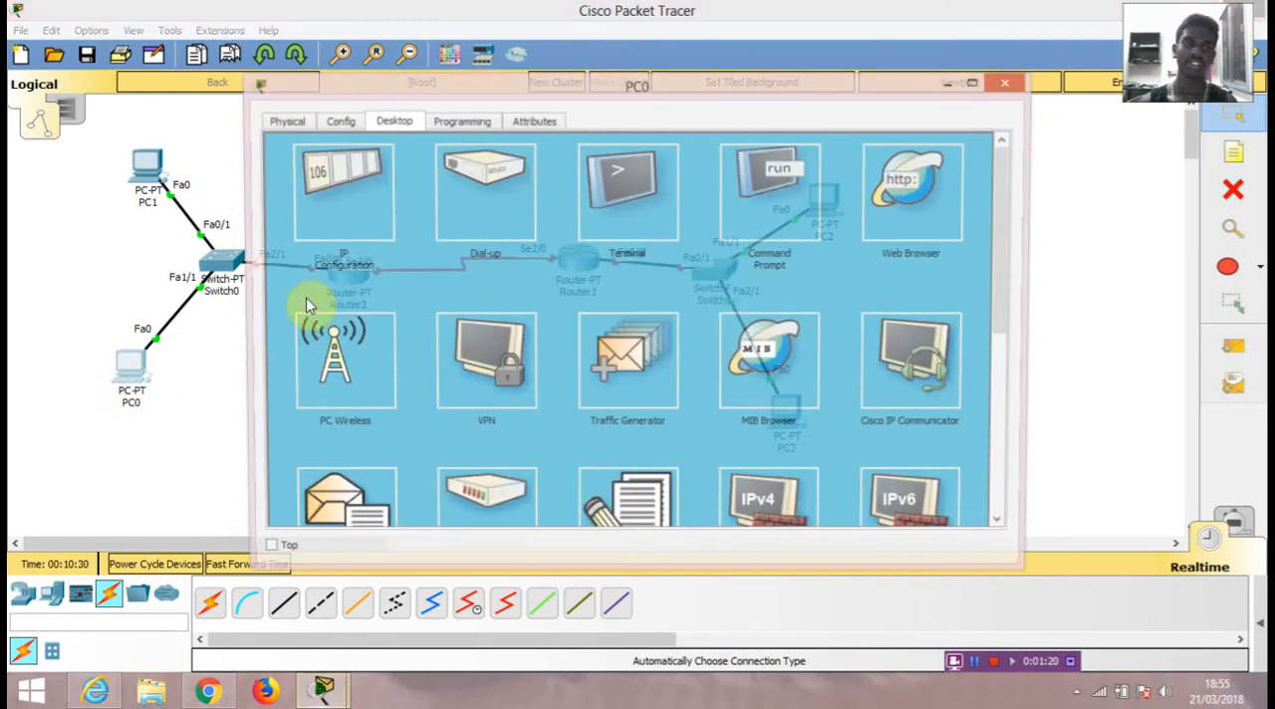
click(365, 202)
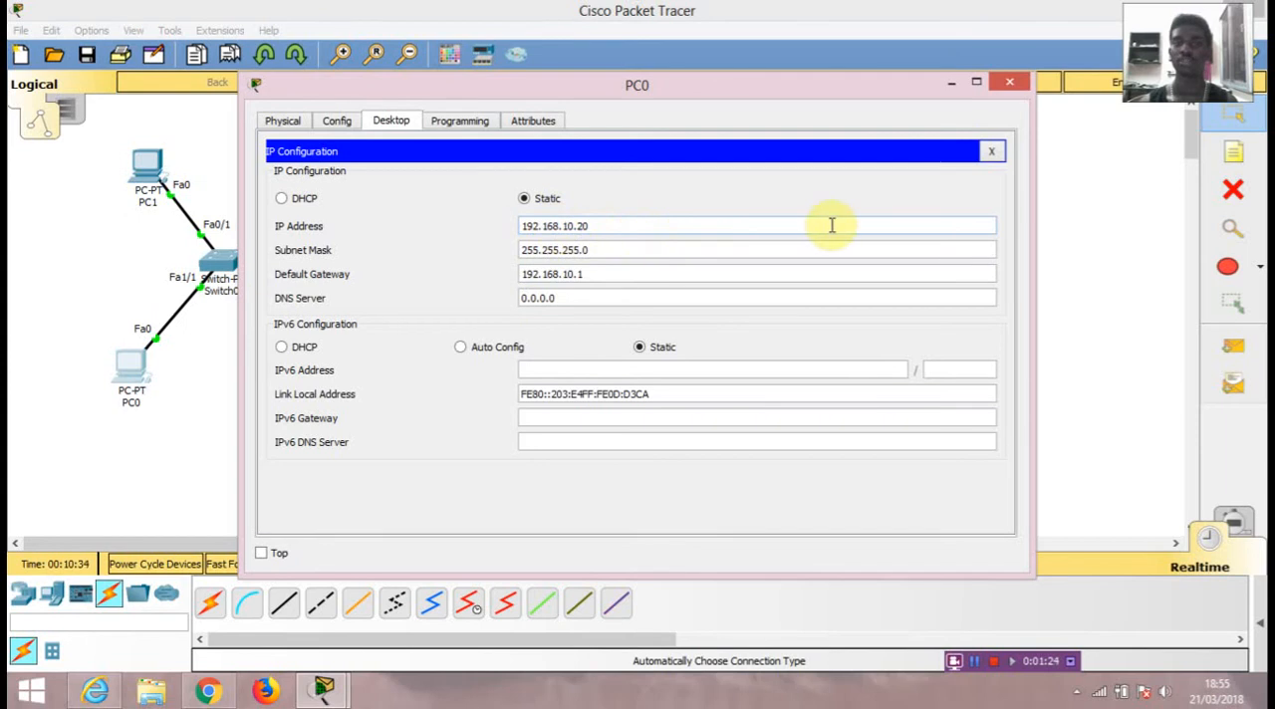
click(1014, 81)
Step: Correct the default gateway in PC2's IP configuration to 192.168.30.1
click(826, 211)
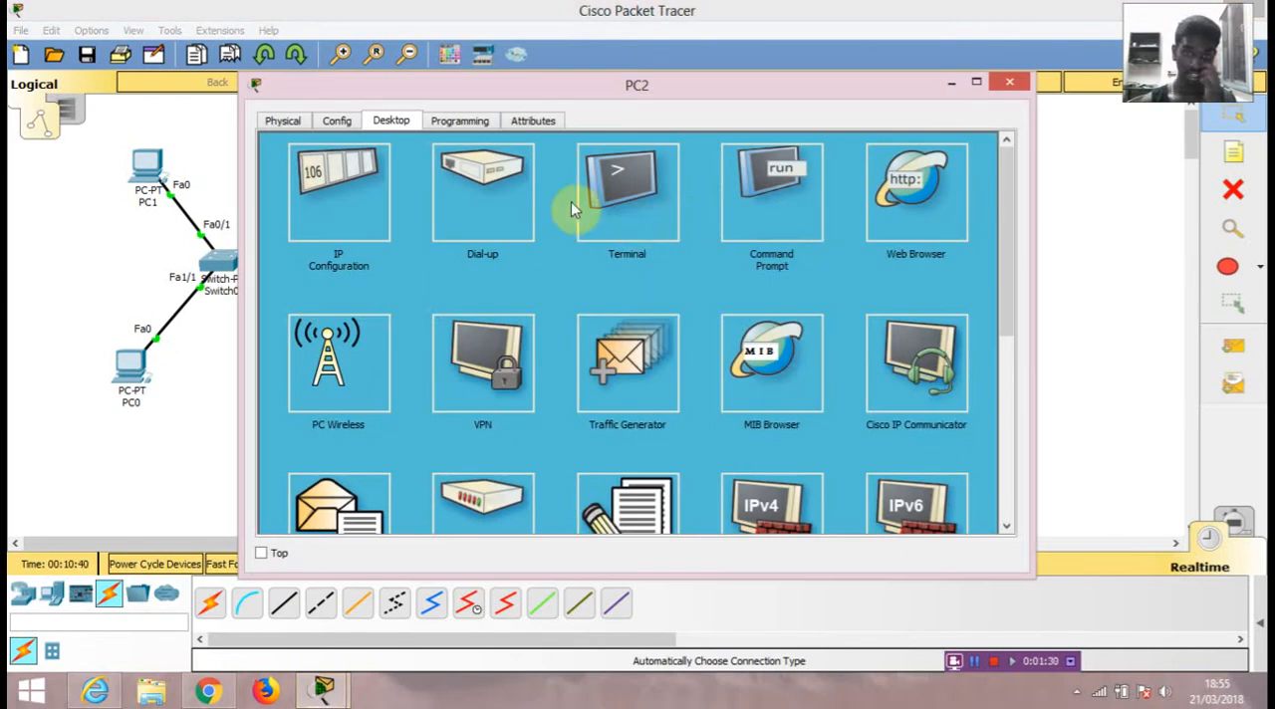
click(363, 213)
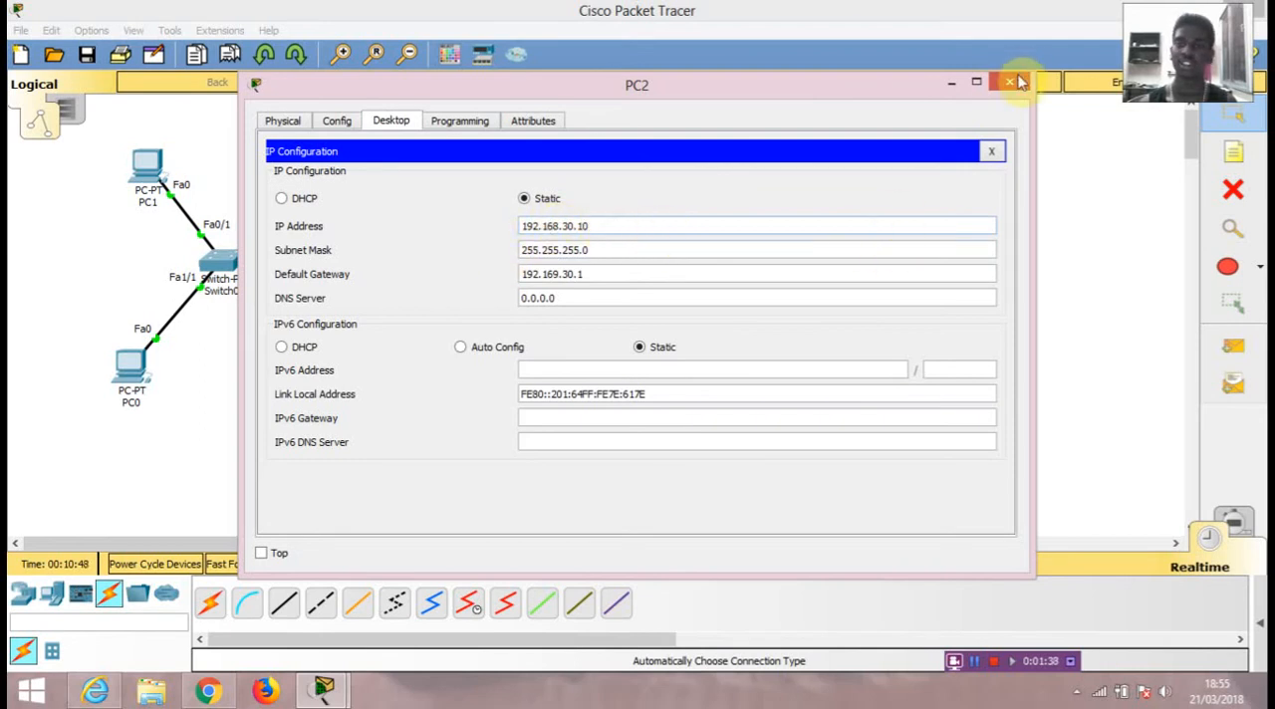
click(600, 273)
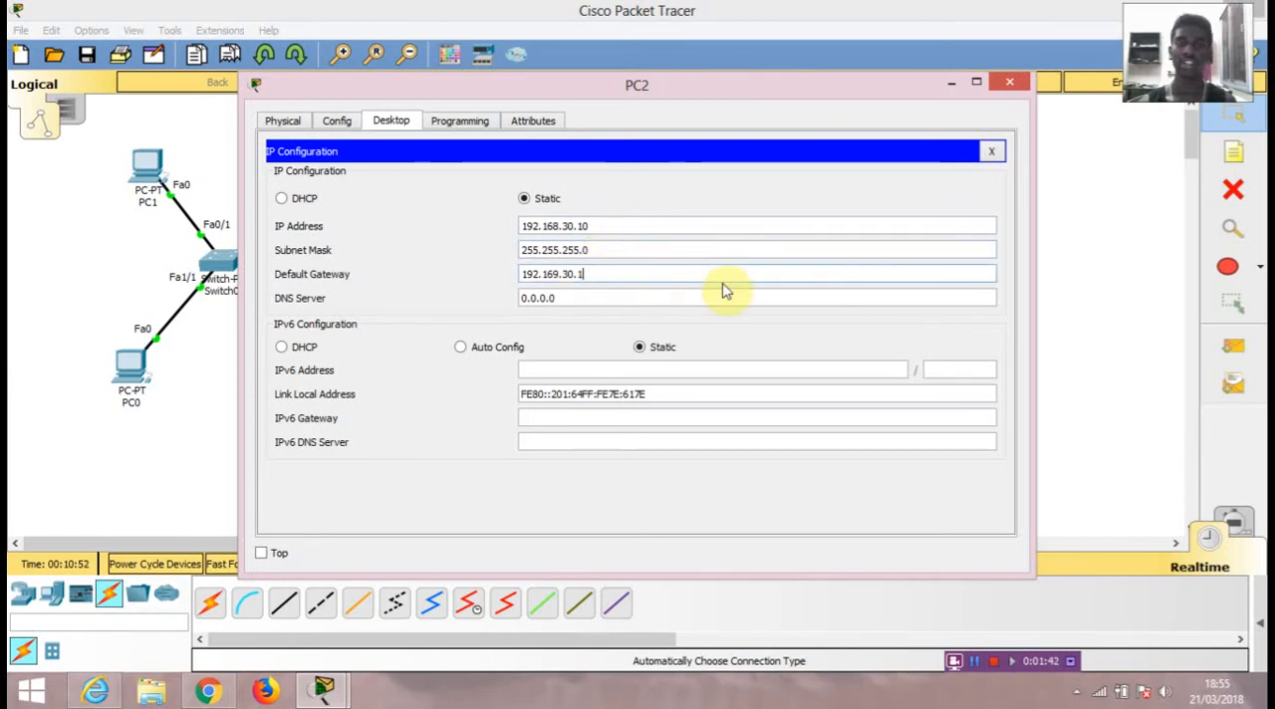
click(557, 275)
key(BackSpace)
text(8)
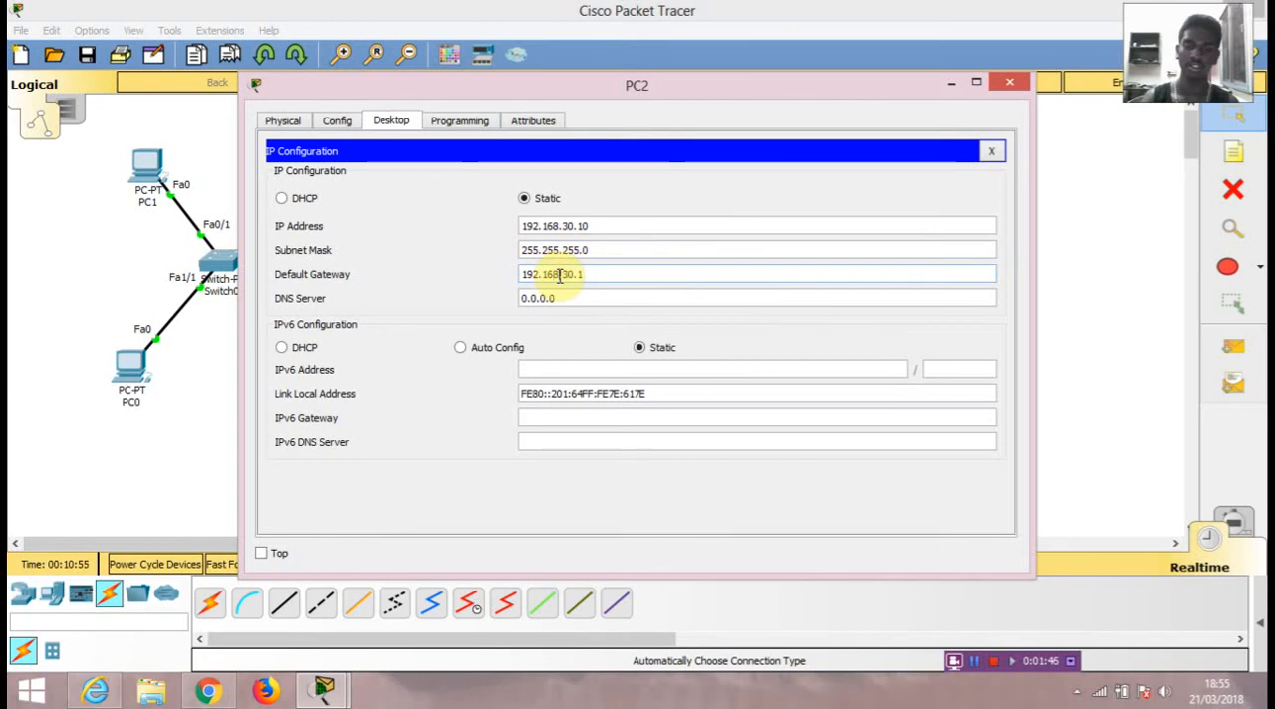
click(1009, 81)
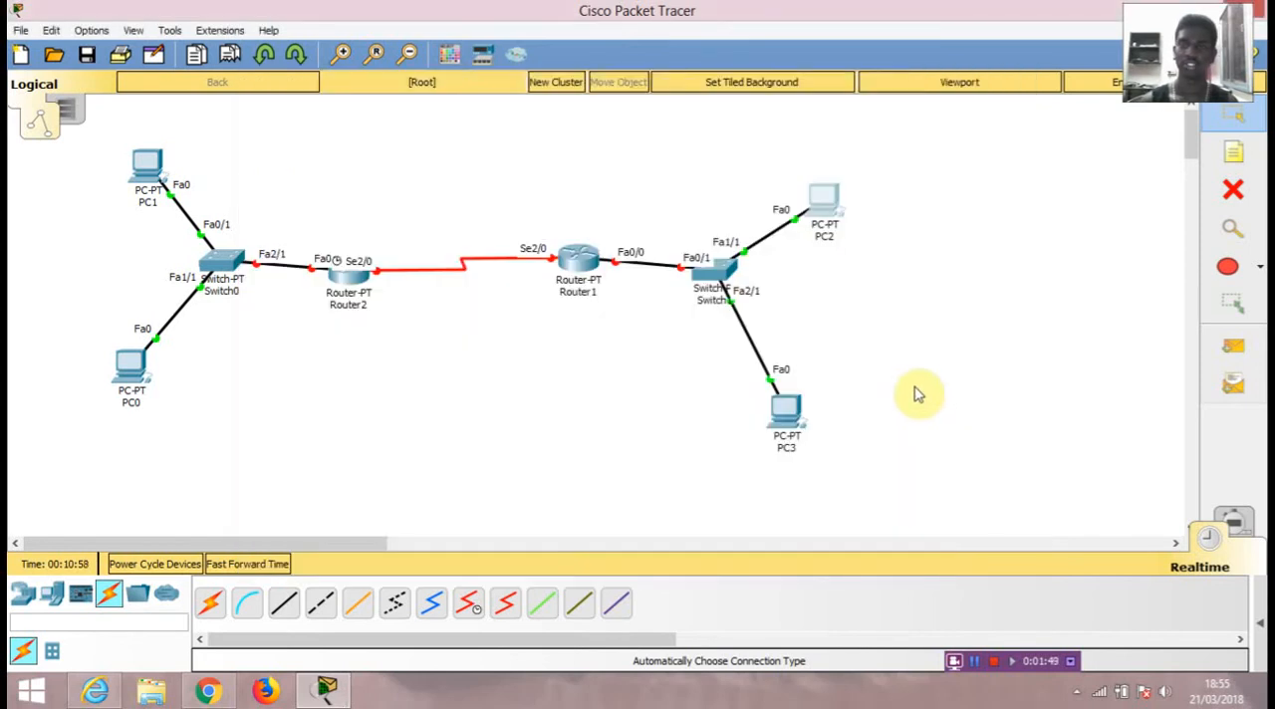
Step: Check PC3's static IP address, subnet mask and default gateway
click(785, 412)
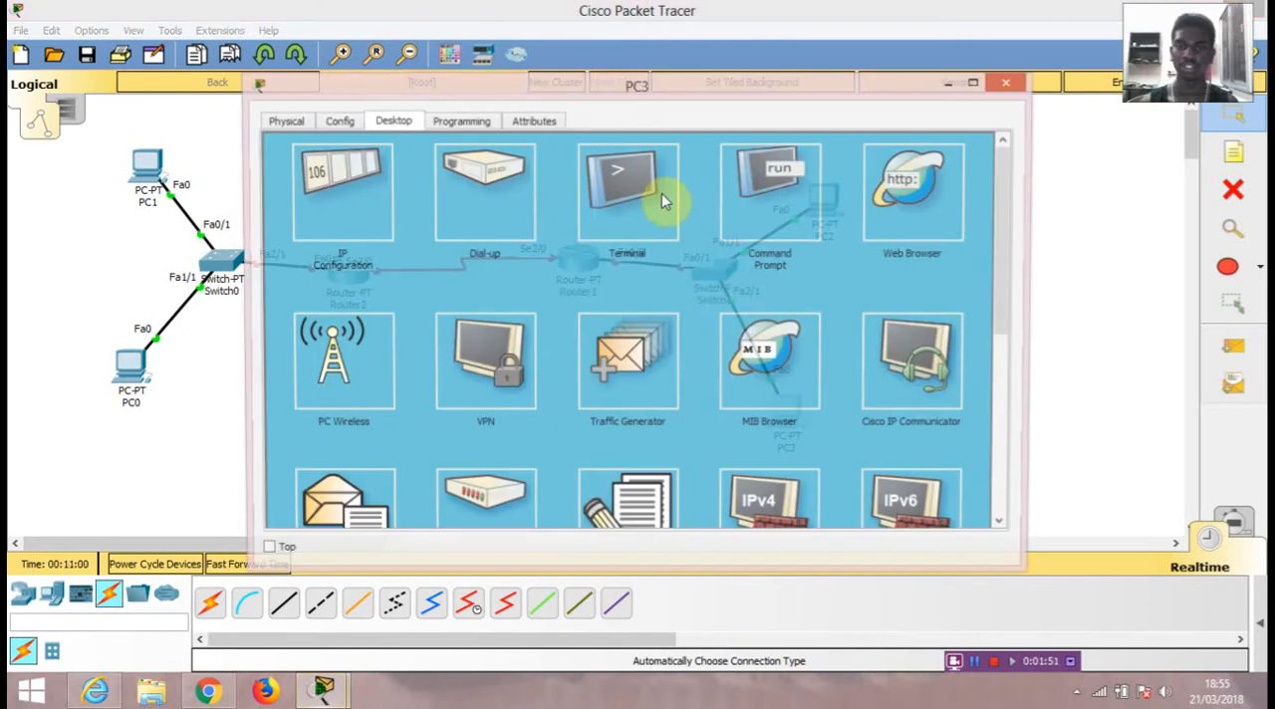
click(344, 204)
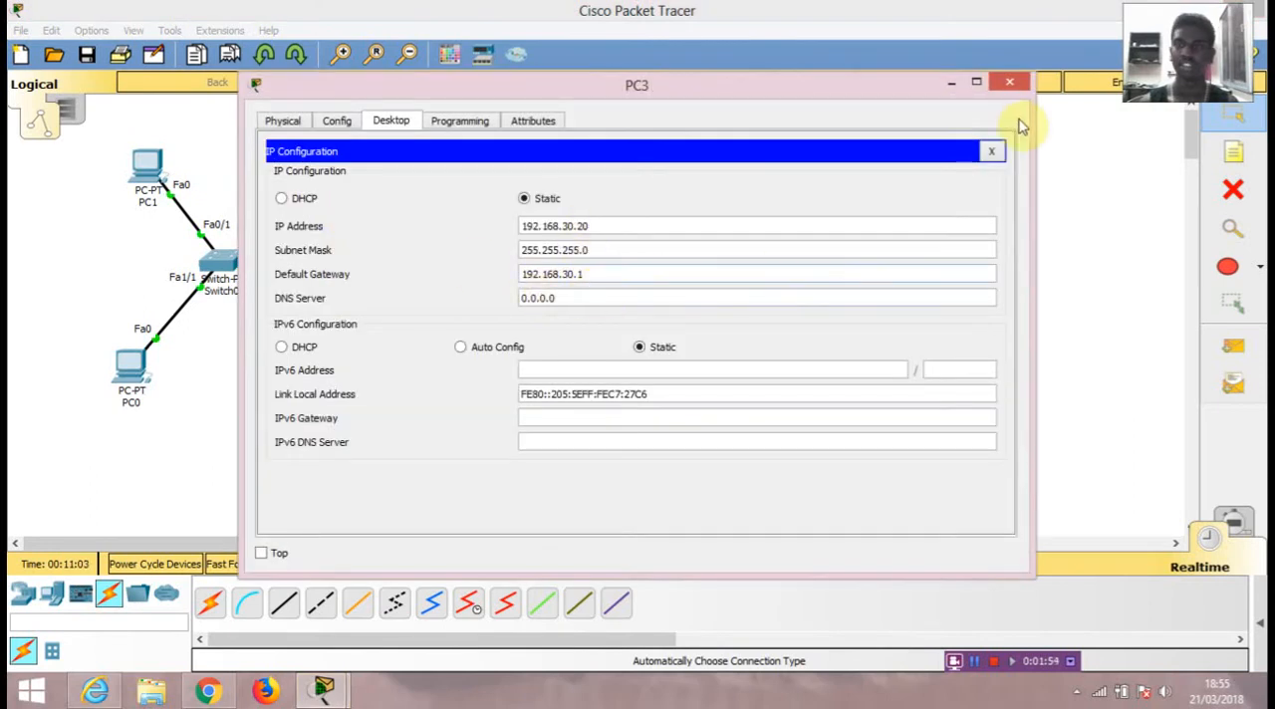
click(1011, 82)
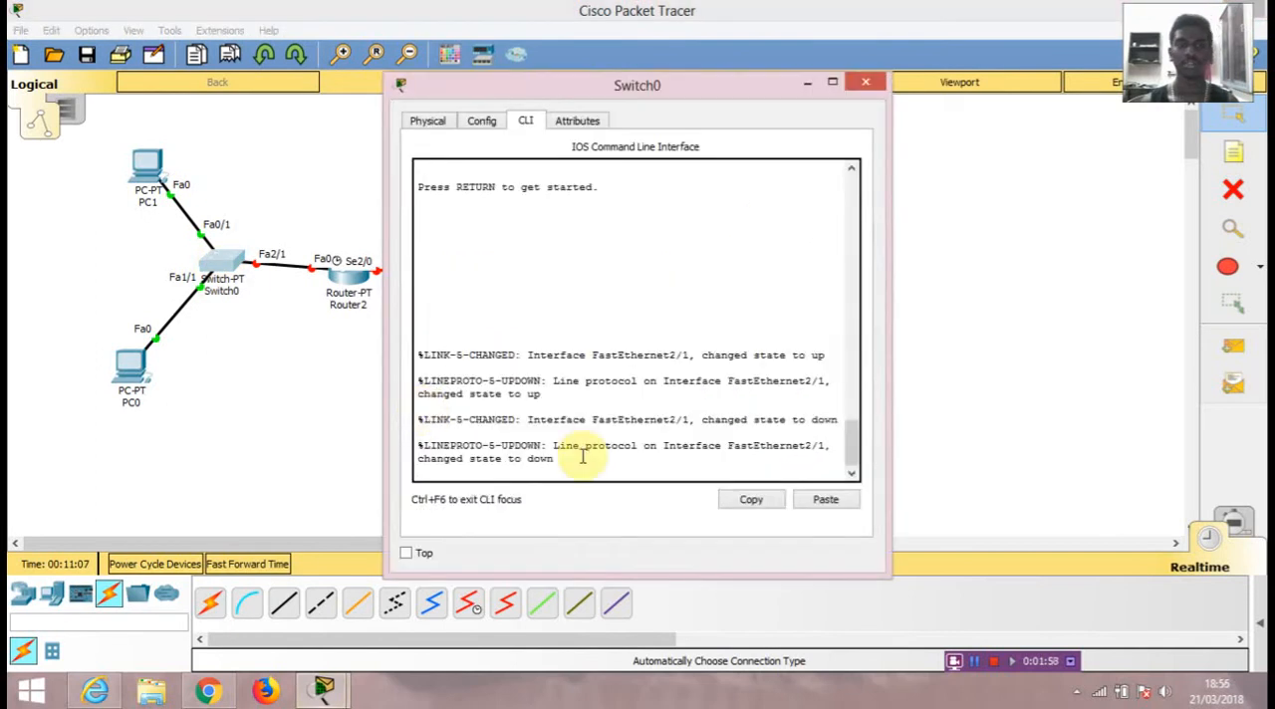
Step: Enter privileged mode on Switch0's command line with en and leave it with exit
key(Return)
key(Return)
key(Return)
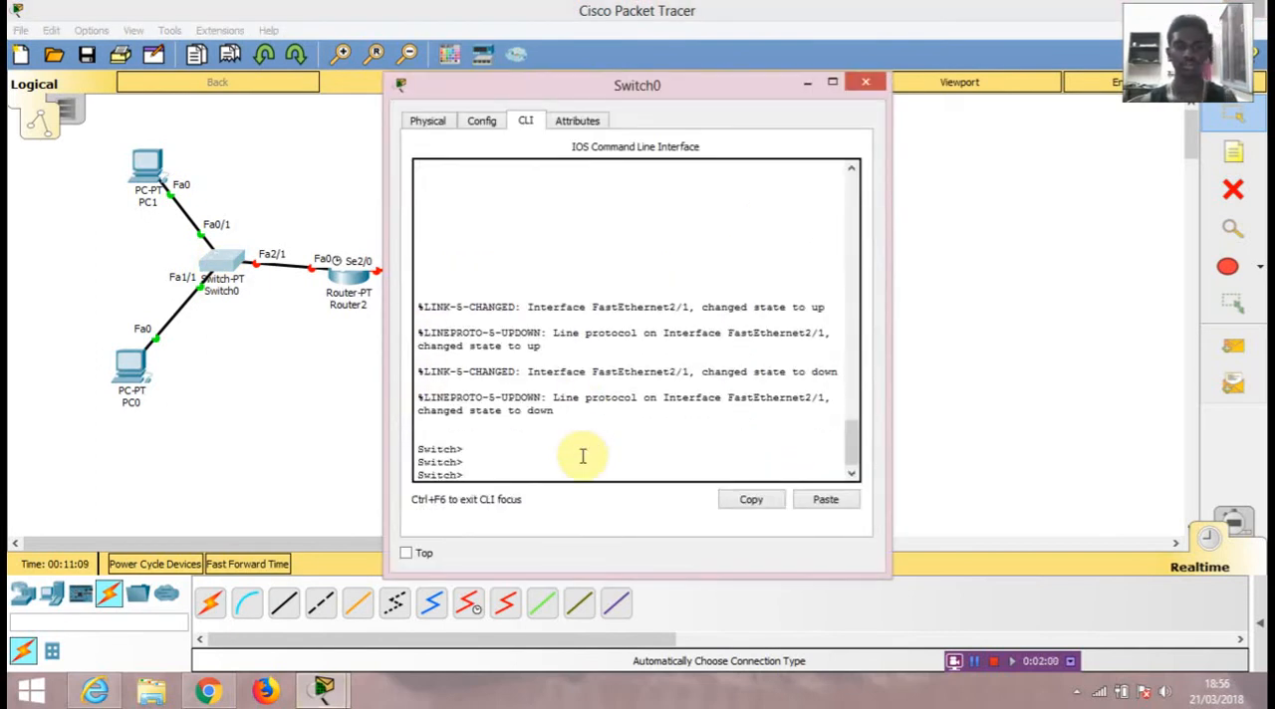
text(en)
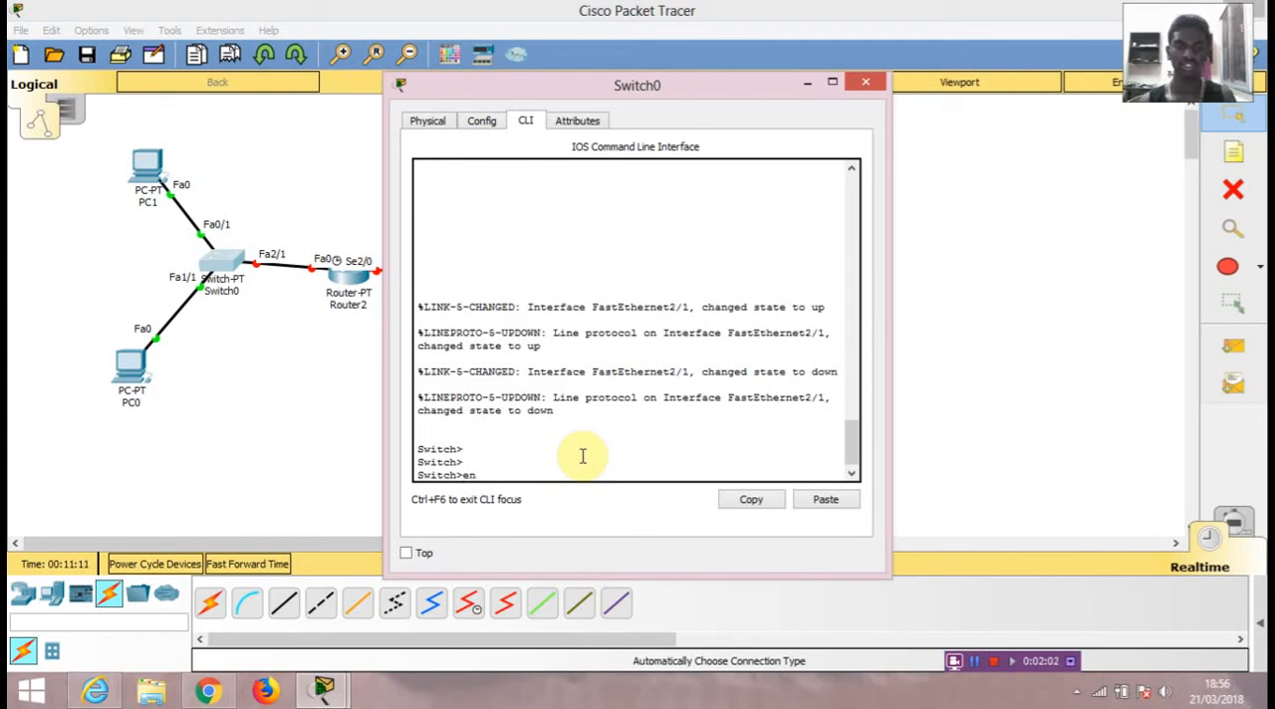
key(Return)
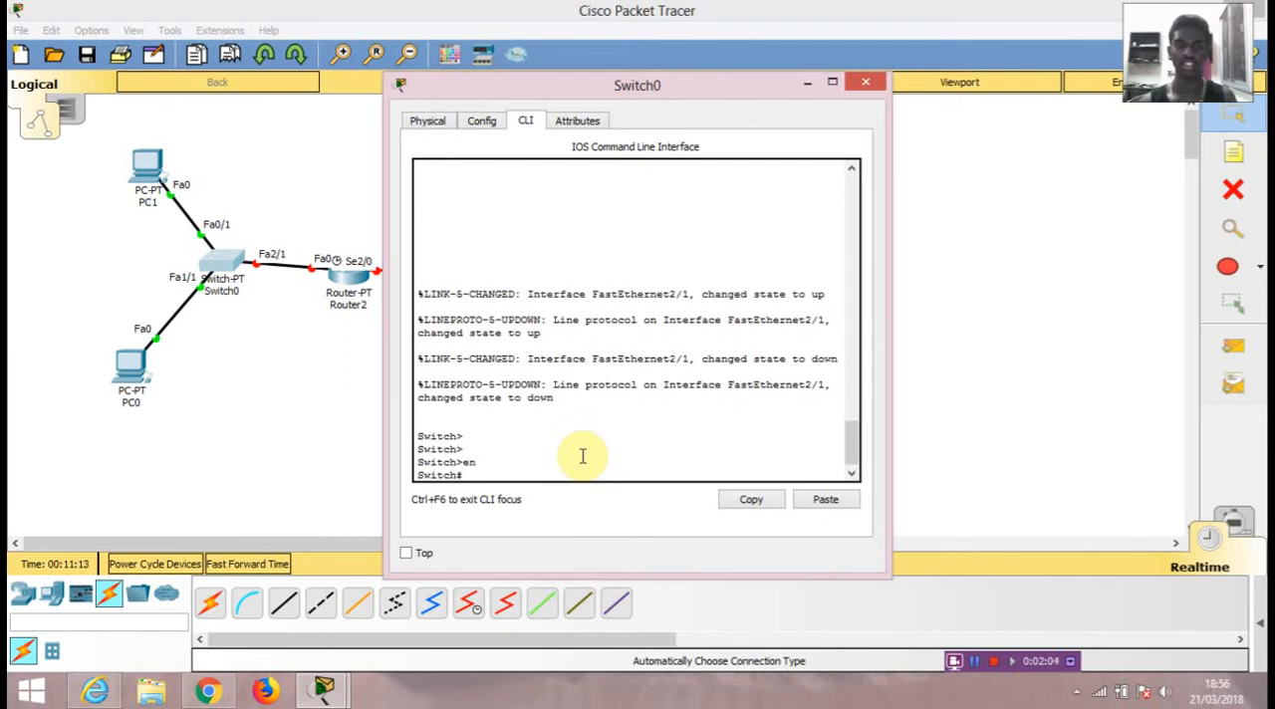
text(exit)
key(Return)
Step: Run show version in privileged mode on Switch0 to view its full version information, and exit the session
key(Return)
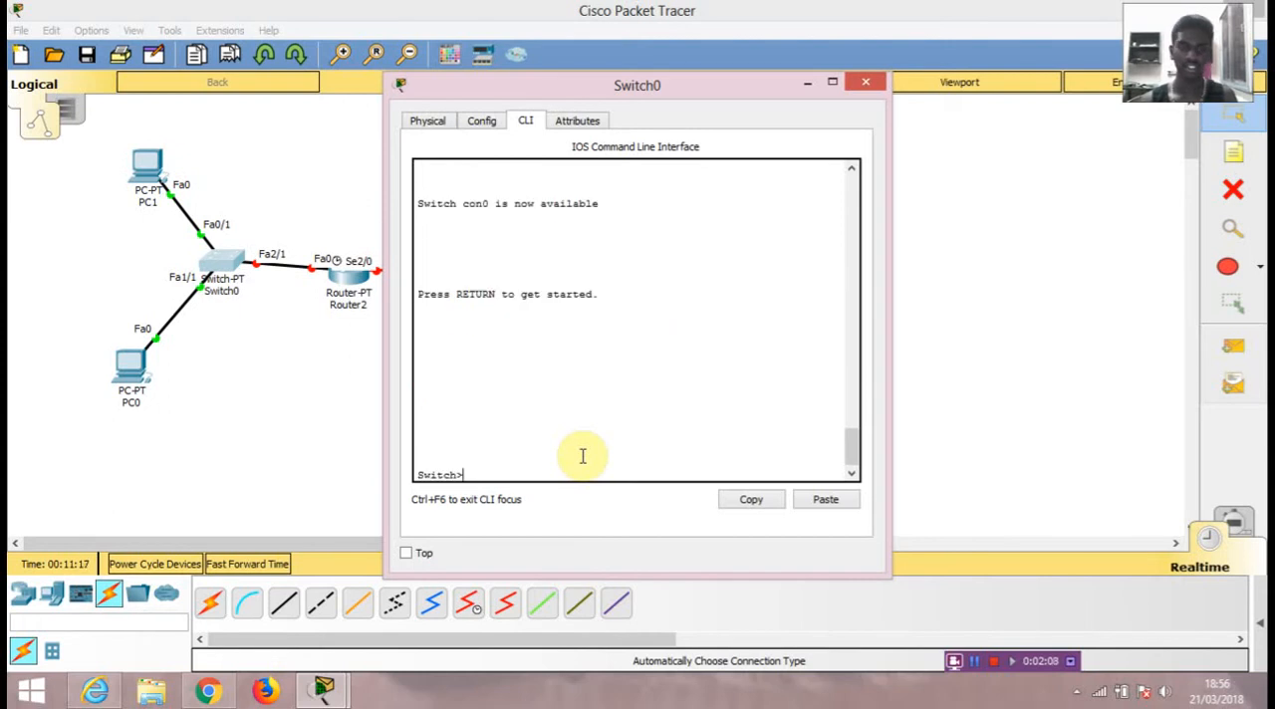
text(en)
key(Return)
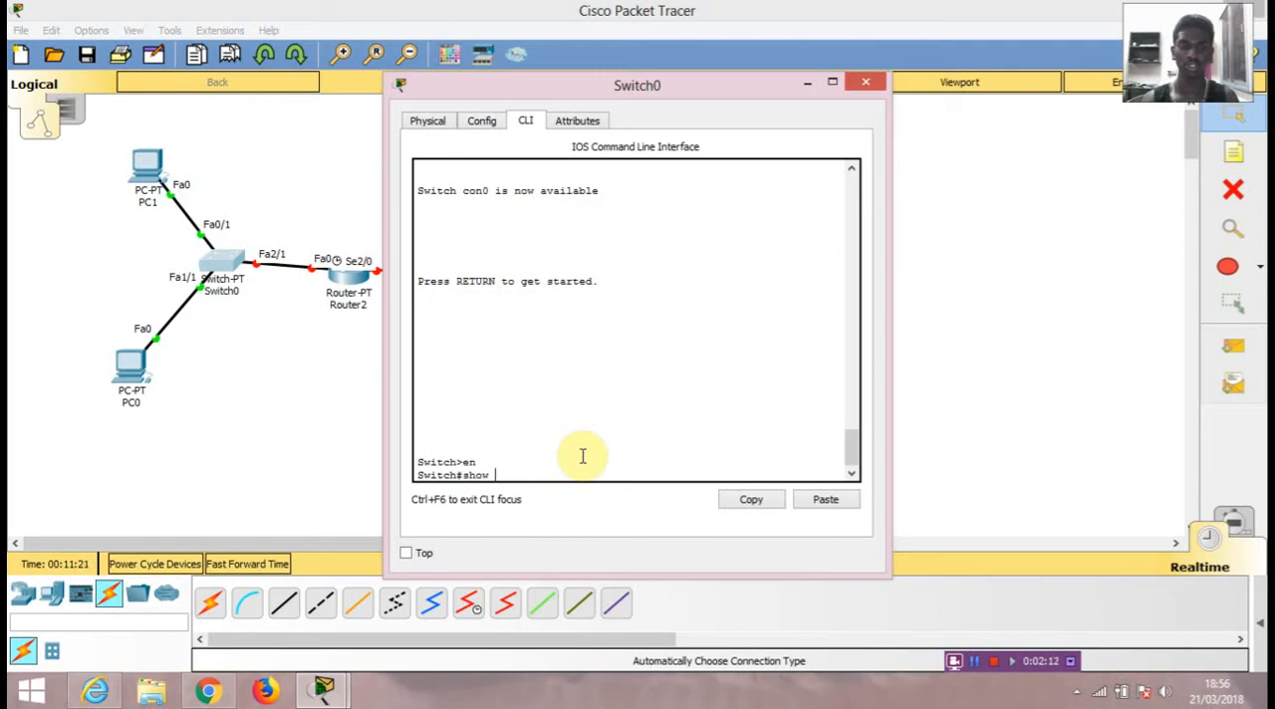
text(show version)
key(Return)
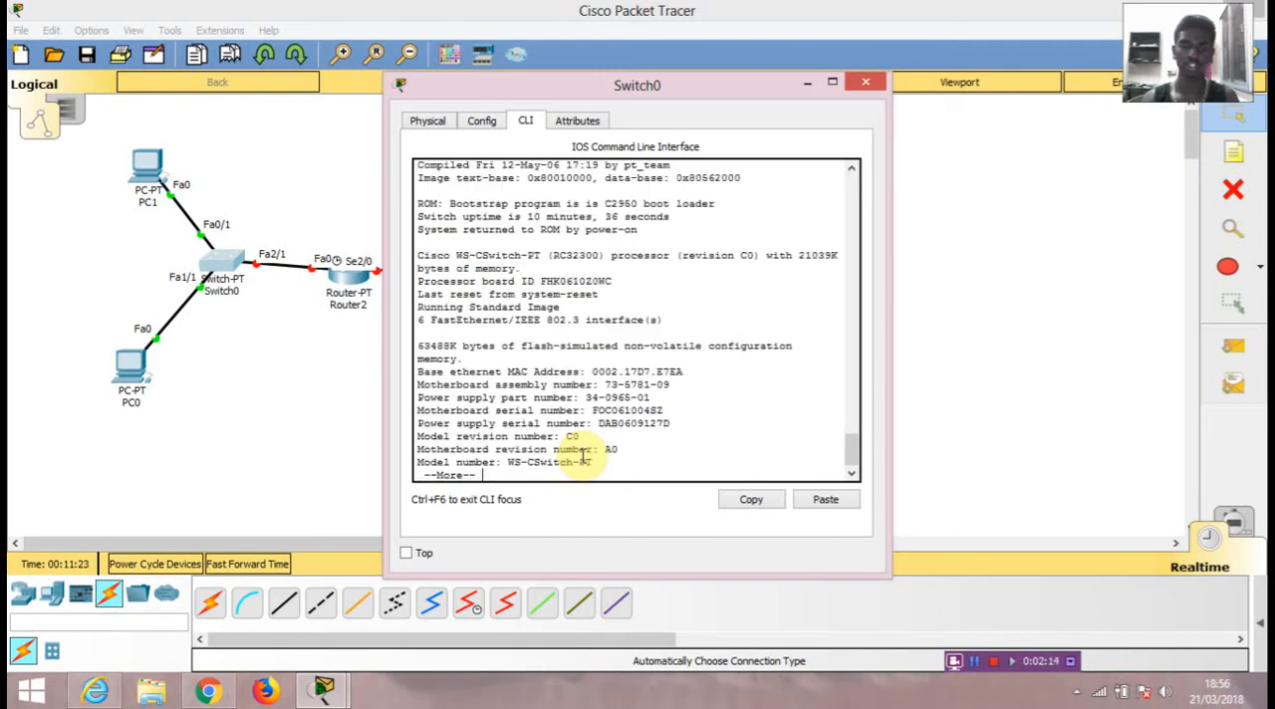
key(Return)
key(Return)
key(Return)
key(Return)
key(Return)
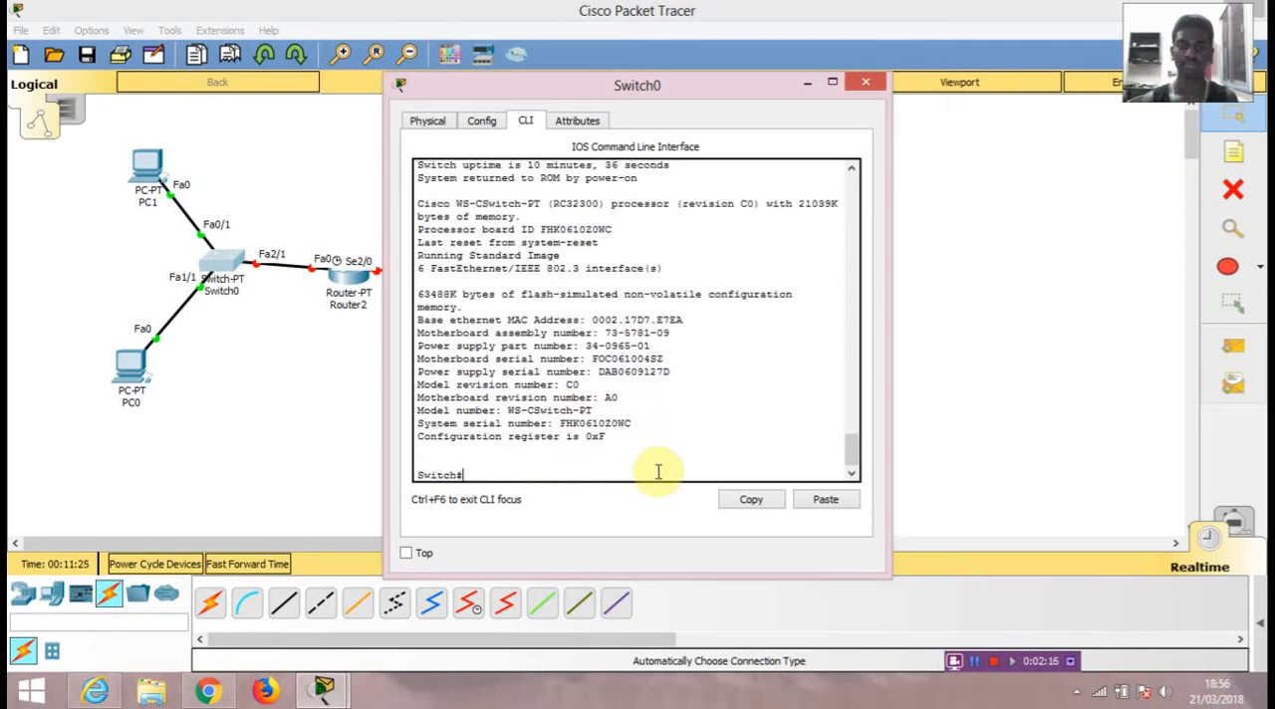
text(exit)
key(Return)
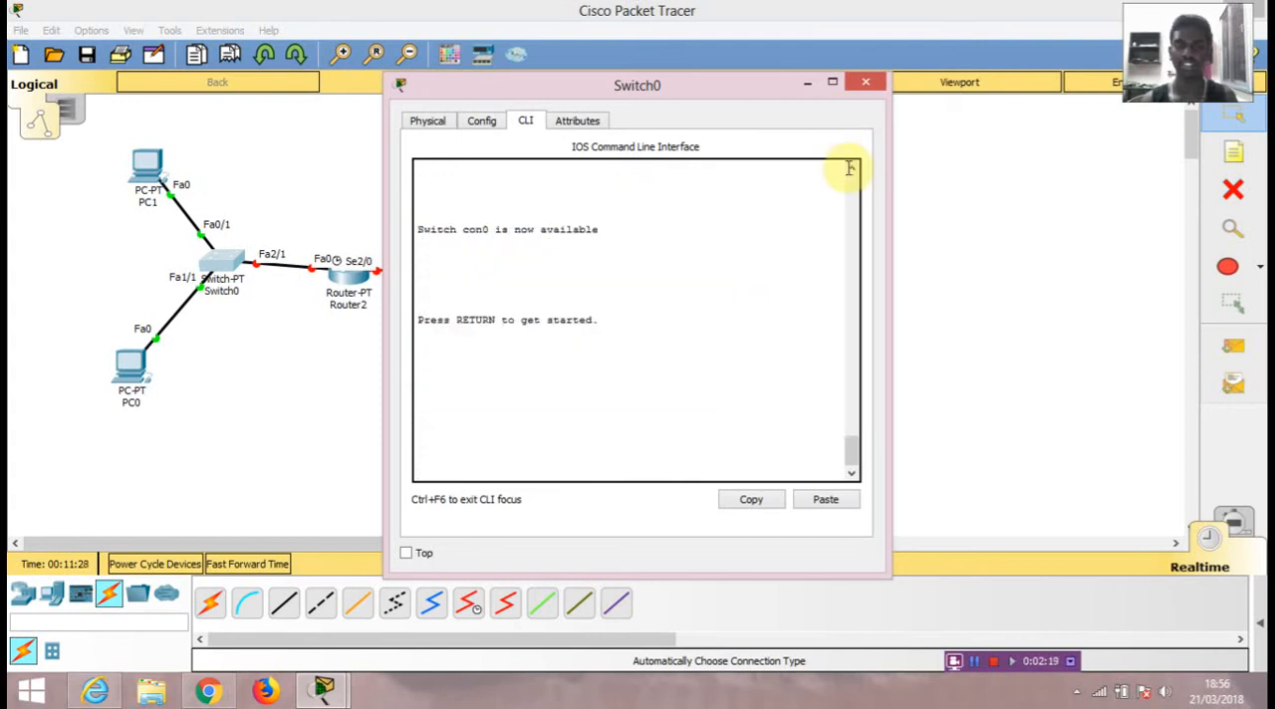
click(865, 81)
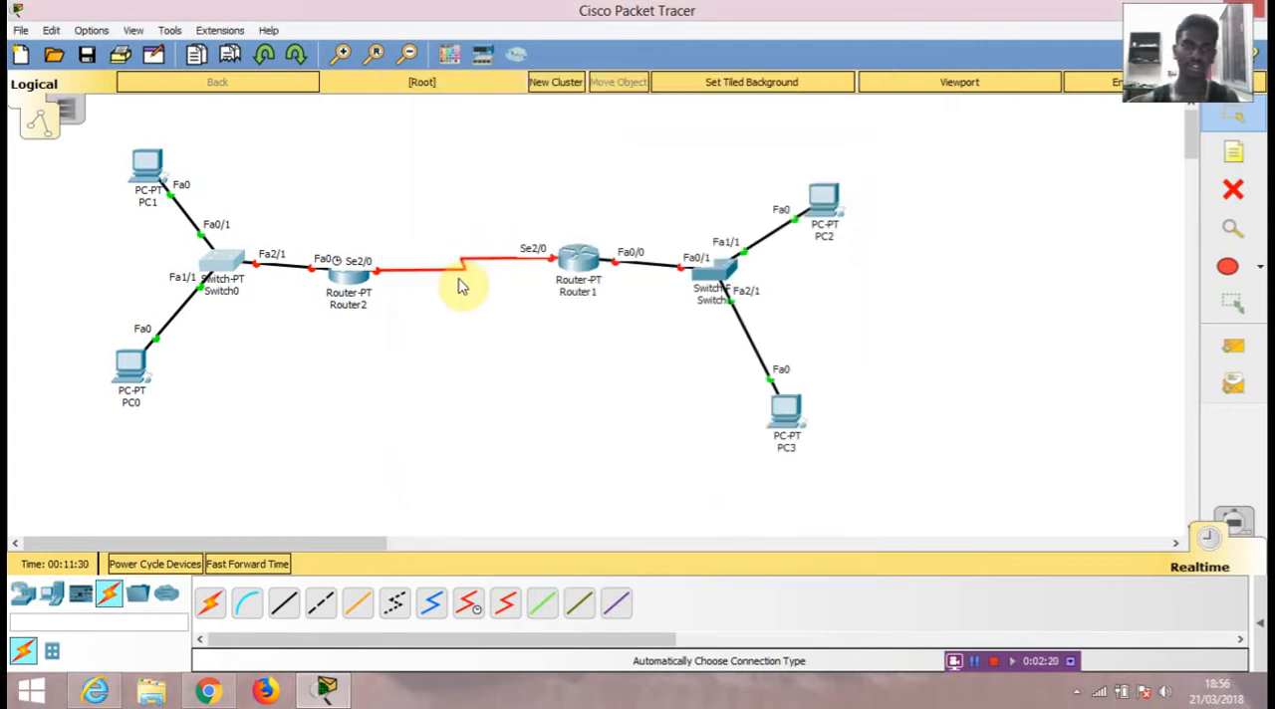
Step: Open Router2's device window and move Router2 slightly higher in the topology
click(356, 279)
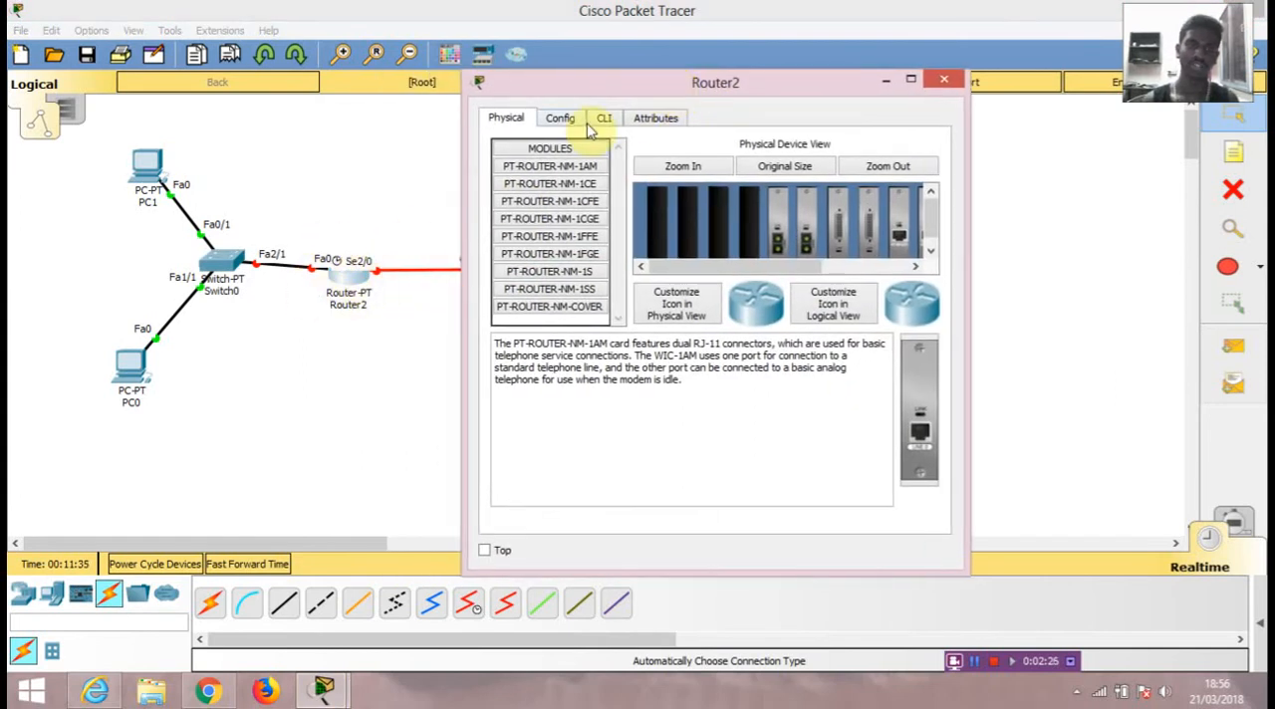
click(348, 271)
drag(348, 271, 343, 227)
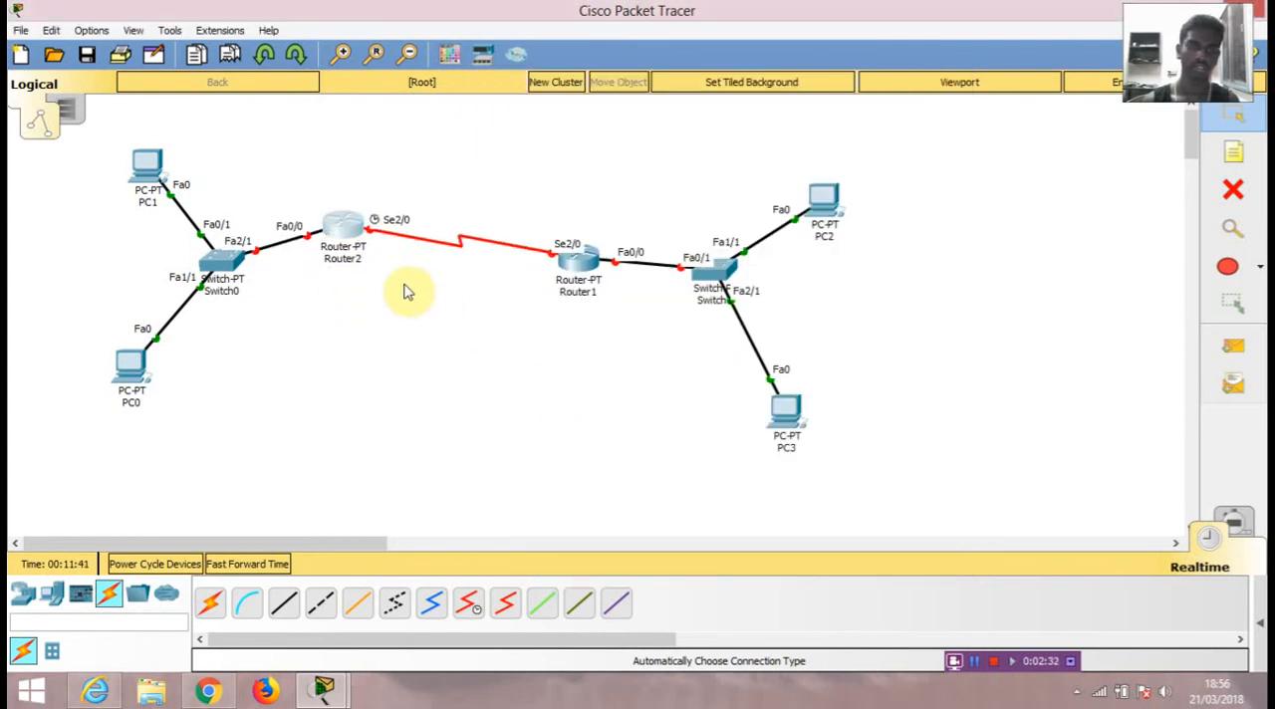
Step: Start Router2's command line session, answering no to the initial configuration dialog
mouse_move(326, 694)
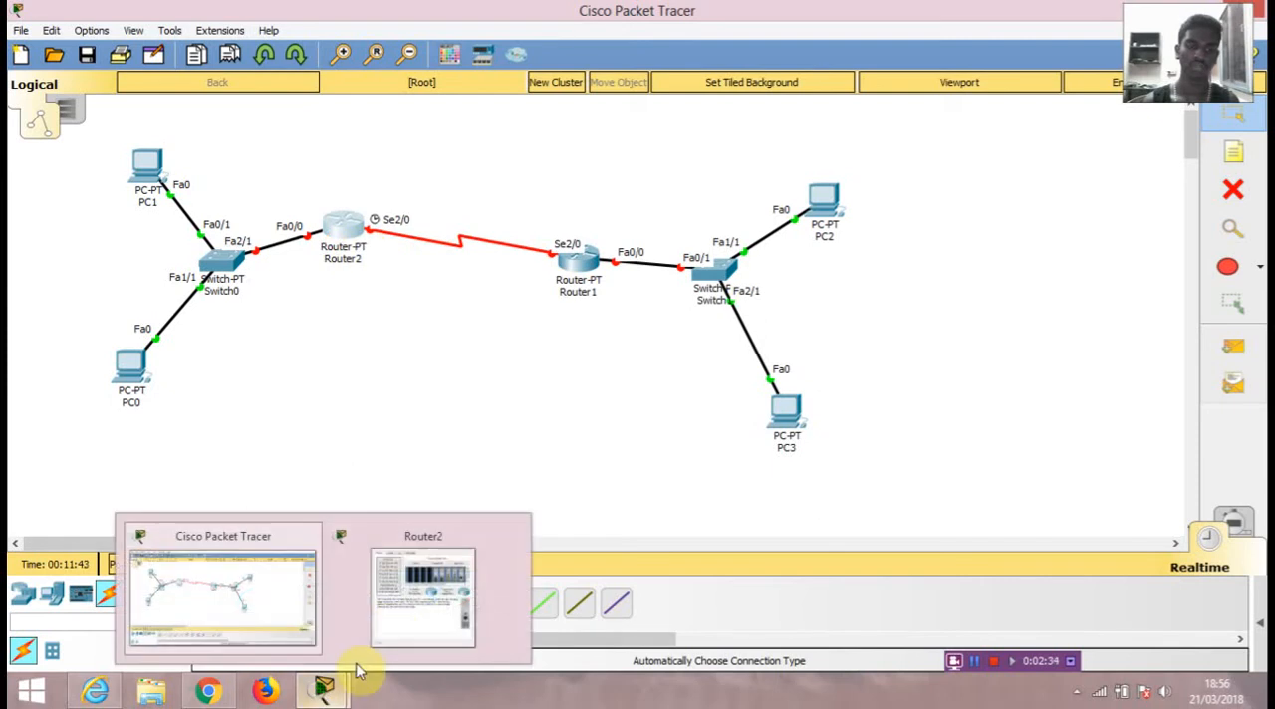
mouse_move(385, 618)
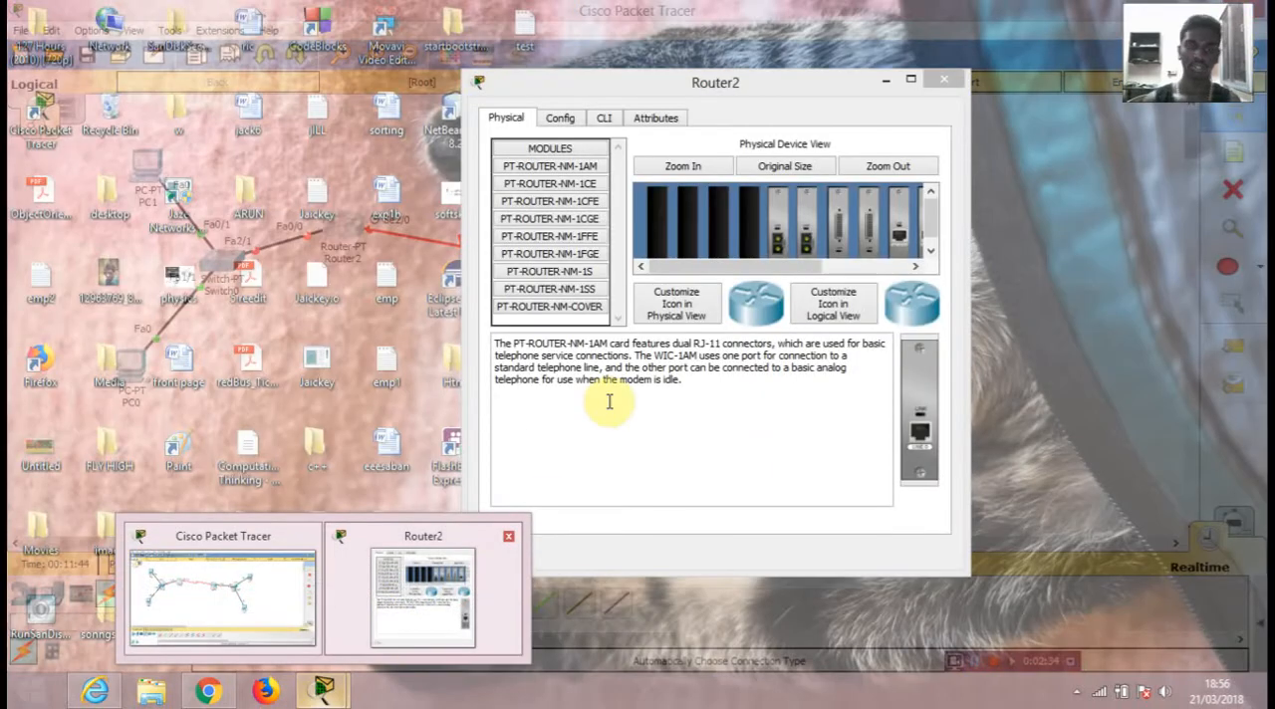
click(603, 120)
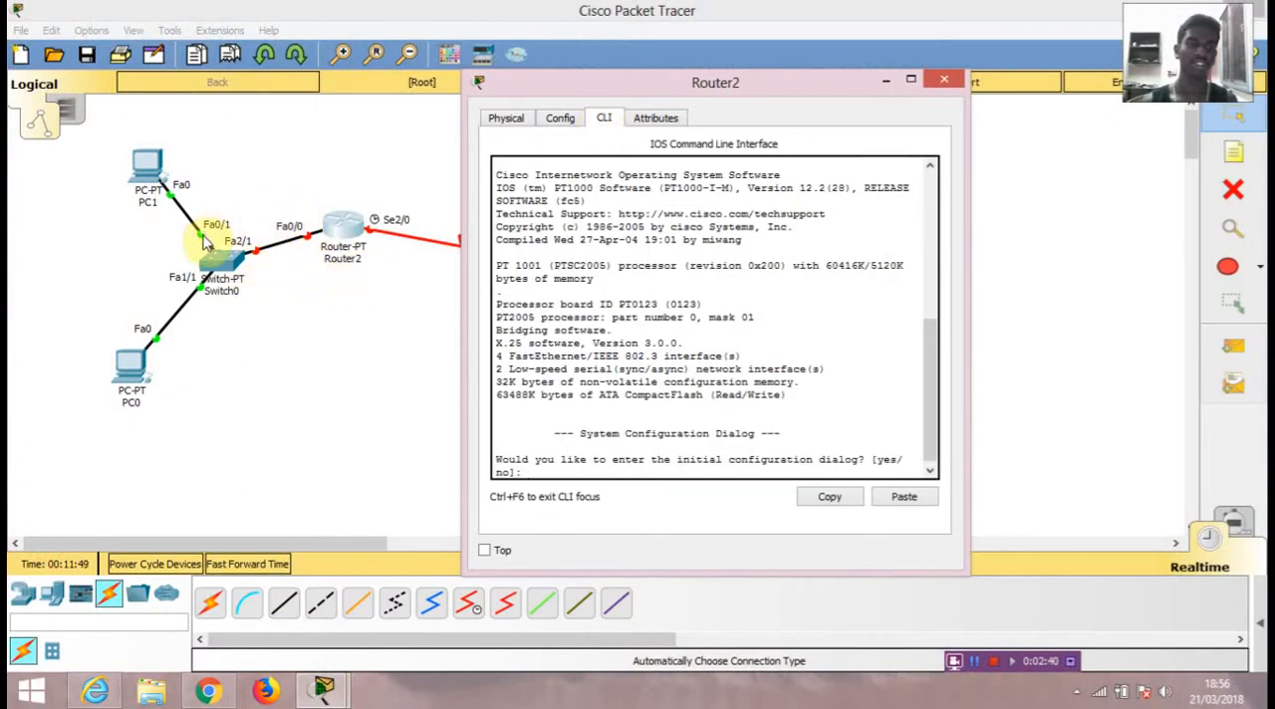
click(648, 443)
key(Return)
text(no)
key(Return)
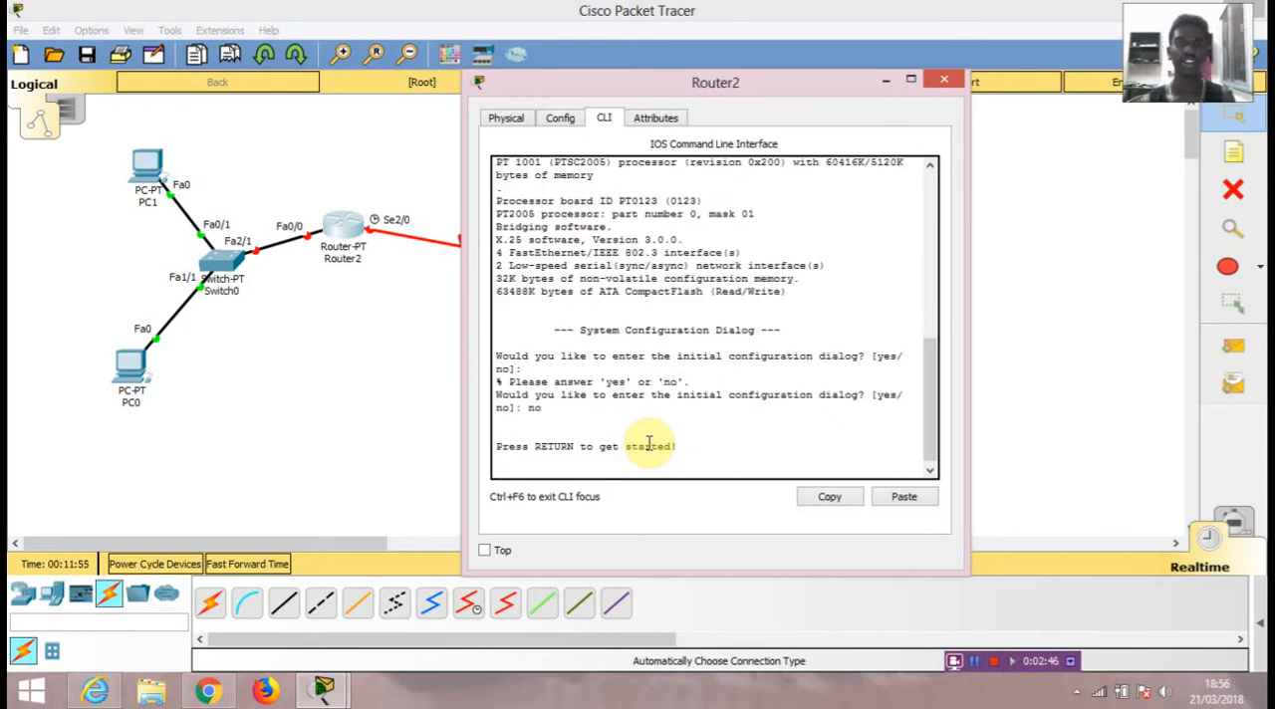
key(Return)
key(Return)
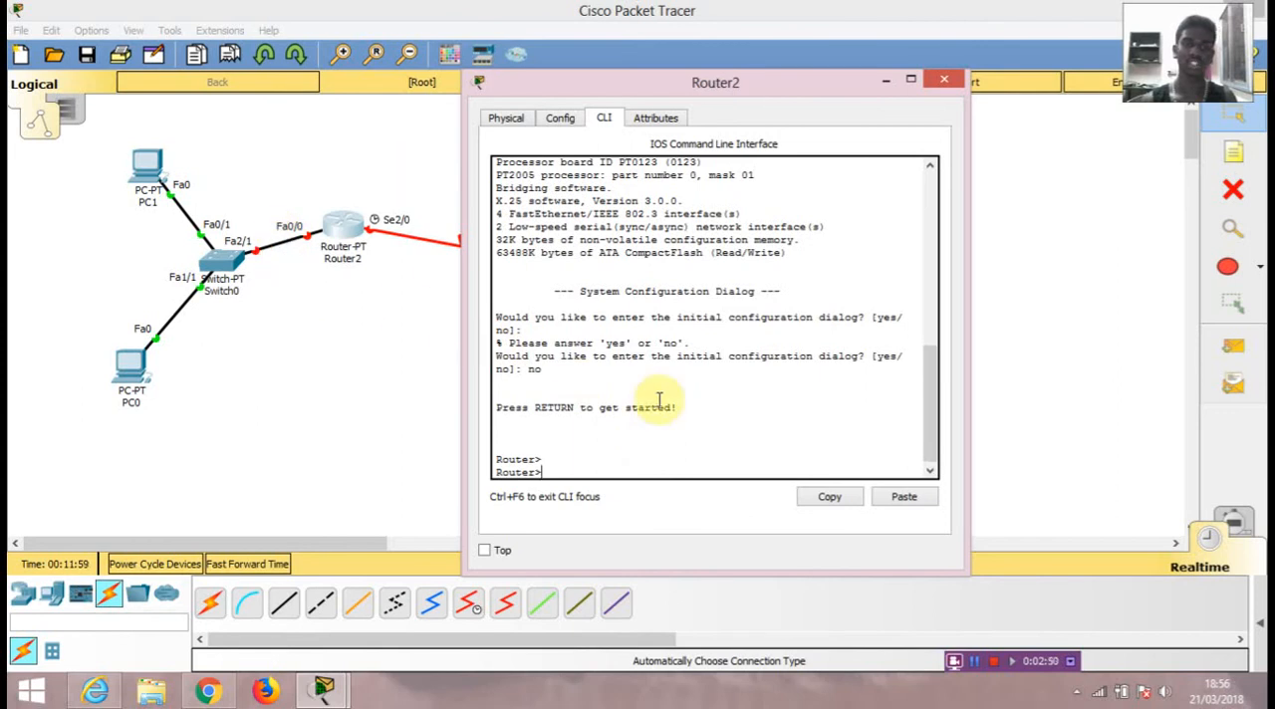
Step: Enter global configuration mode on Router2 using en and config t
text(en)
key(Return)
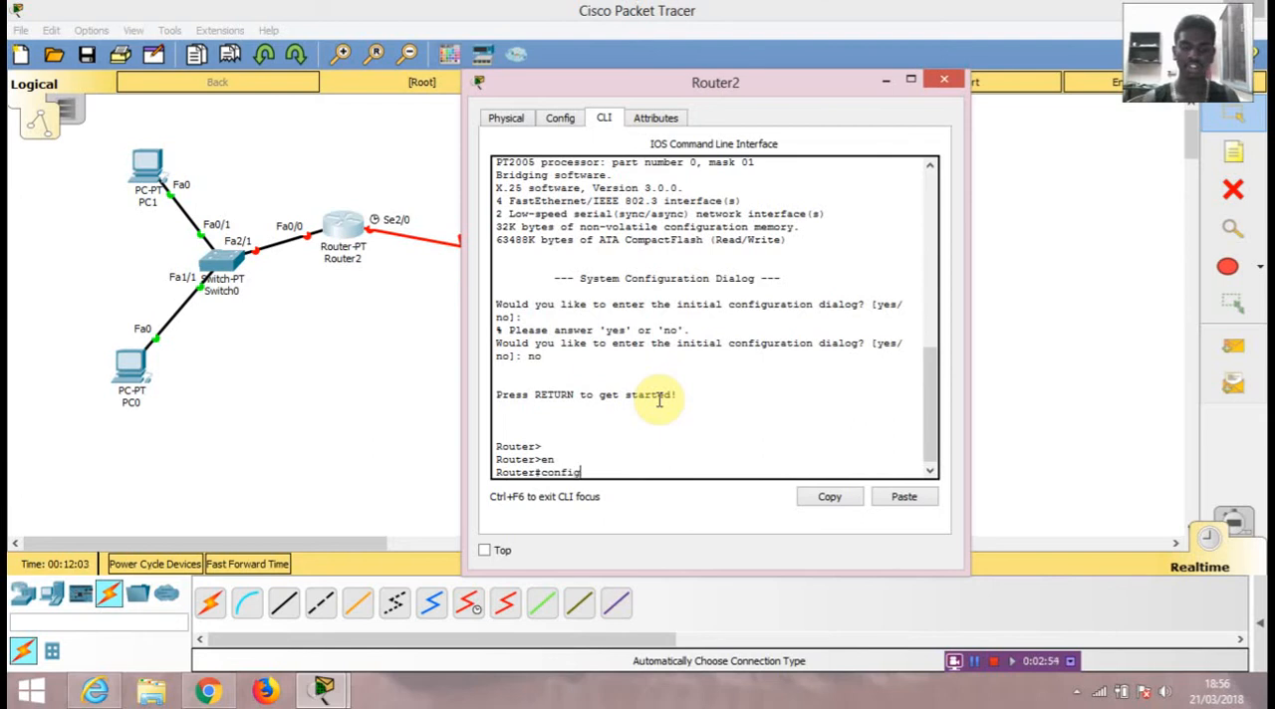
text(config t)
key(Return)
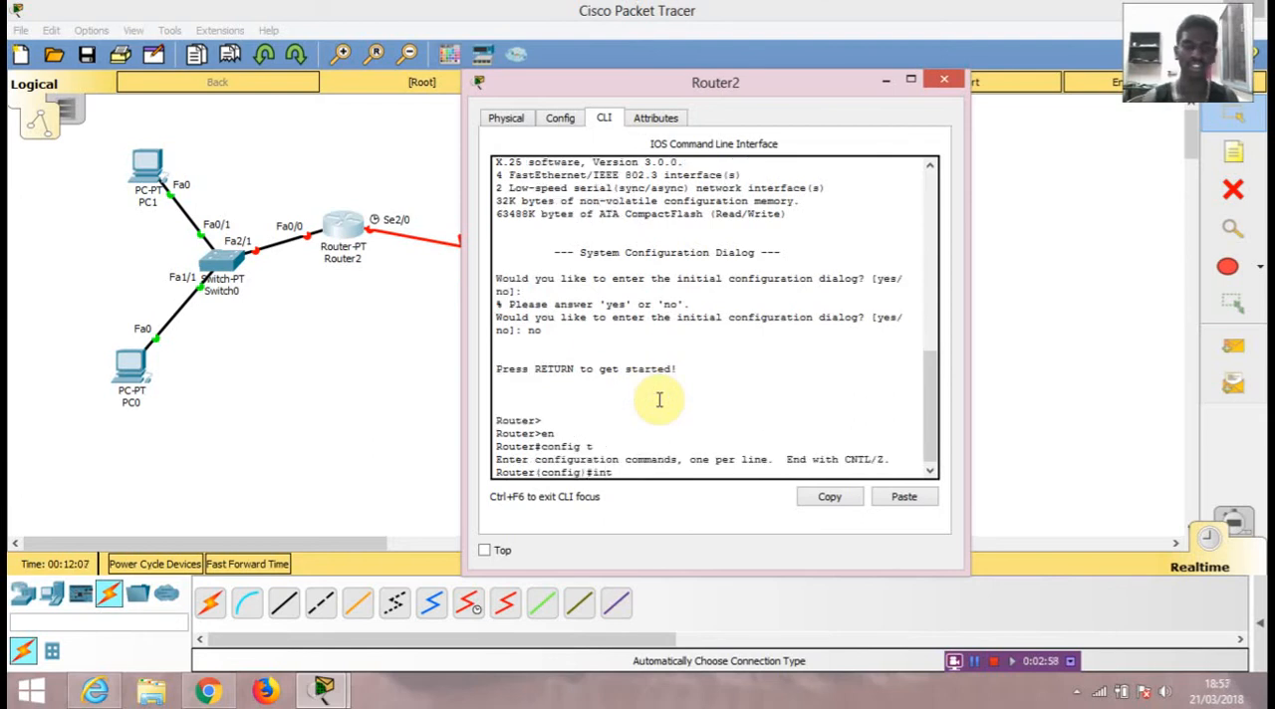
Step: Assign IP address 192.168.10.1 with subnet mask 255.255.255.0 to Router2's fa0/0 interface
text(int fa0/0)
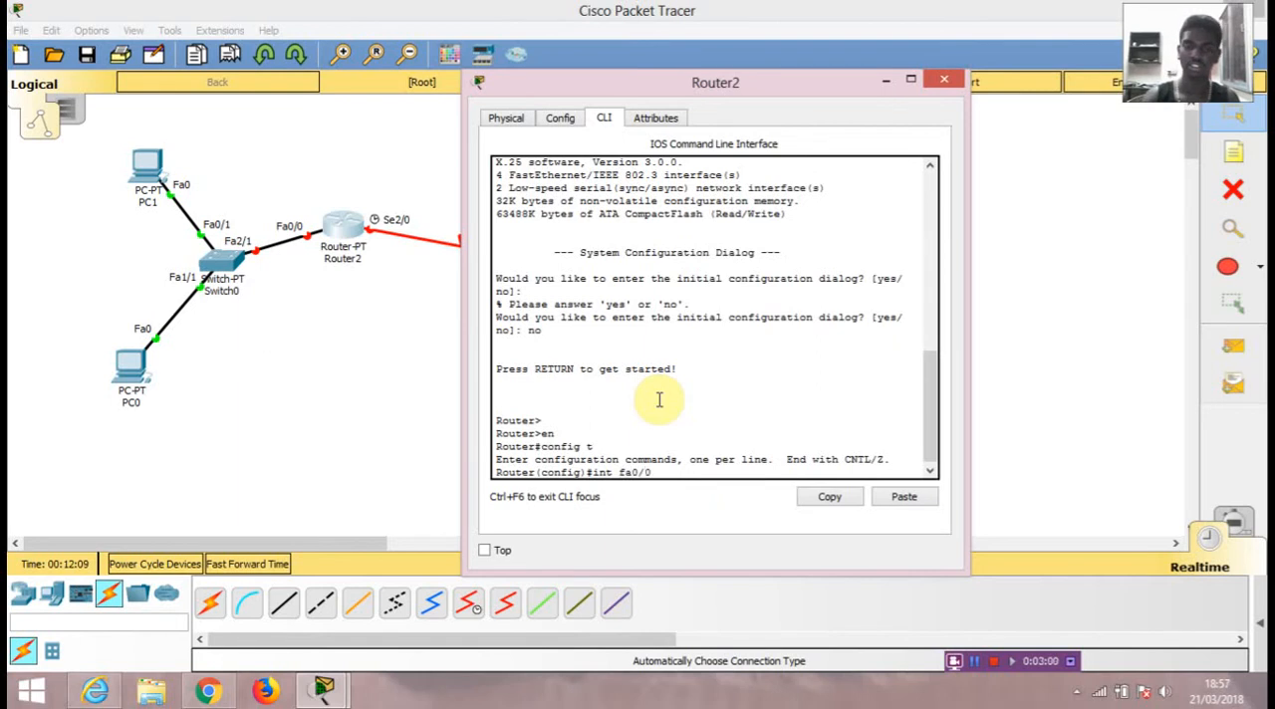
key(Return)
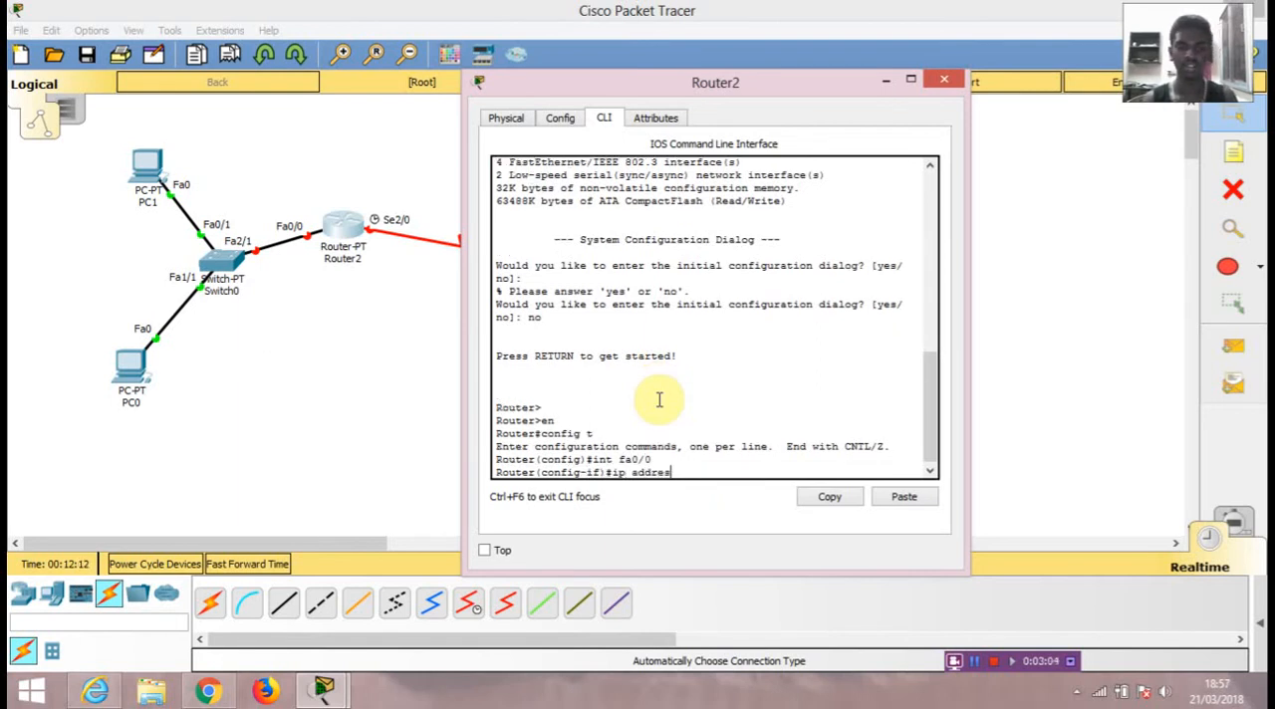
text(ip address 192.168.10.1 255)
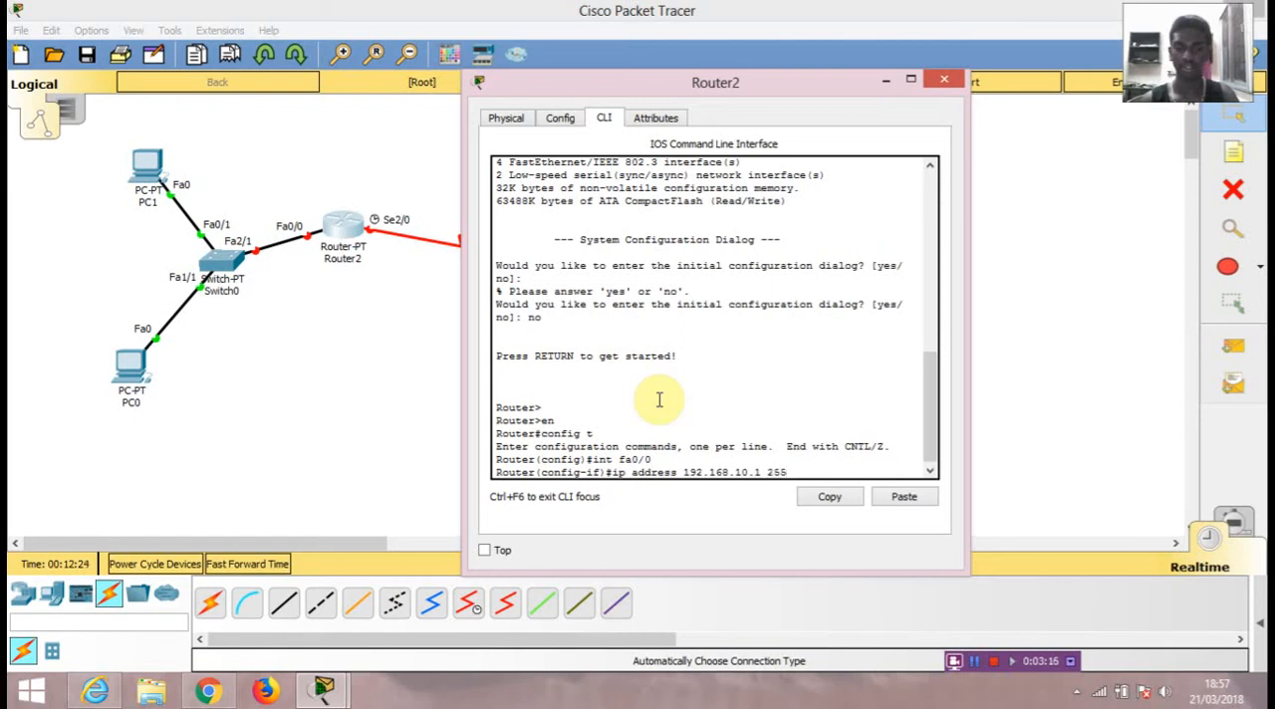
text(.255.2)
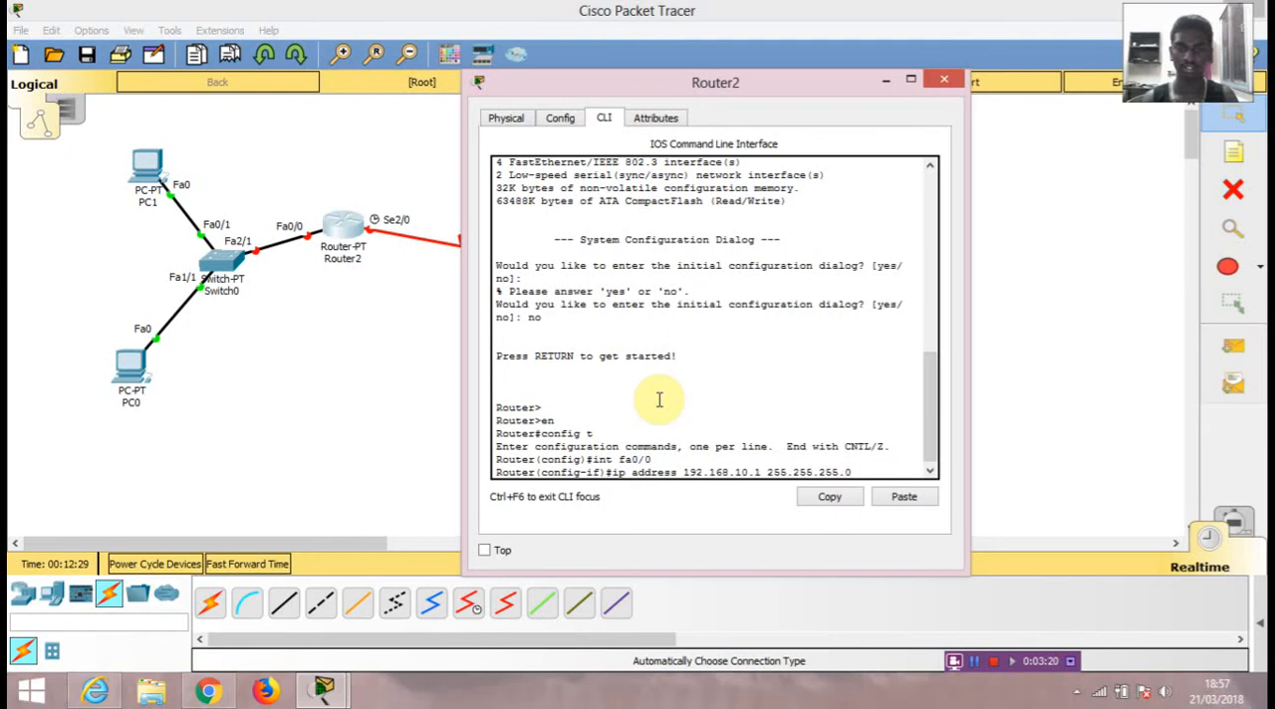
text(55.0)
key(Return)
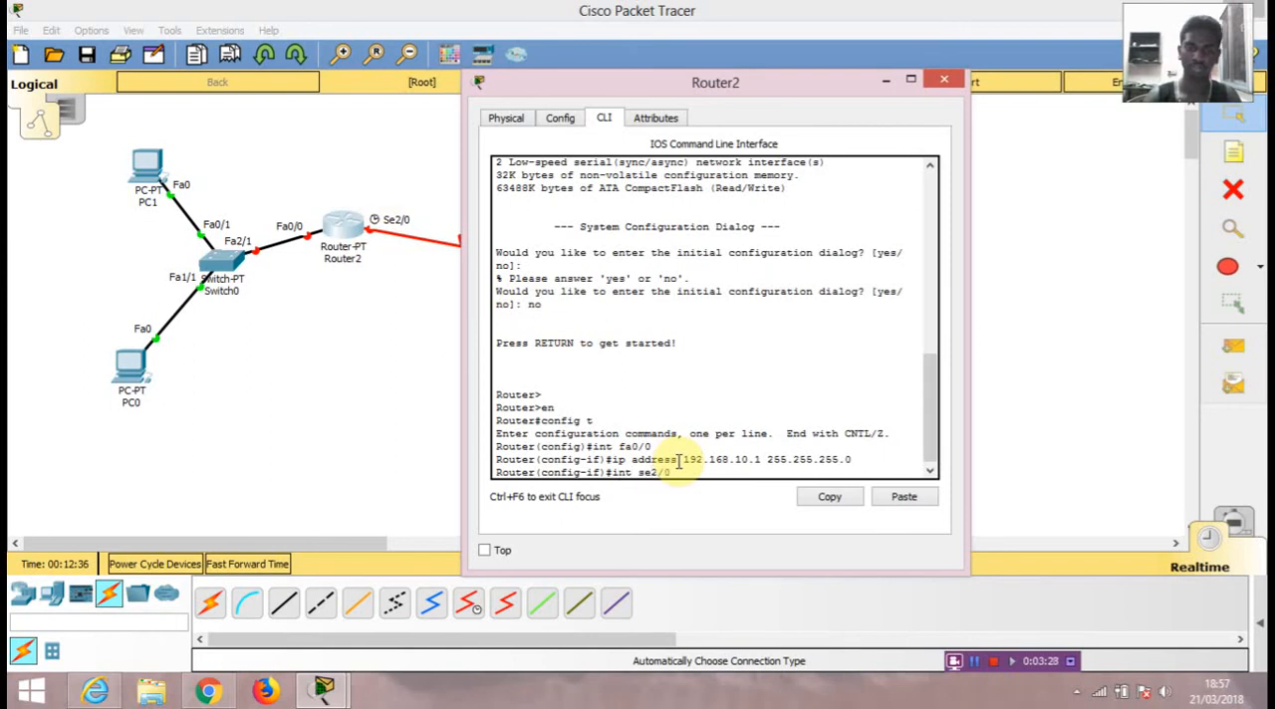
Step: Assign IP address 192.168.20.1 with mask 255.255.255.0 to Router2's se2/0 interface and enable it with no shut
key(Return)
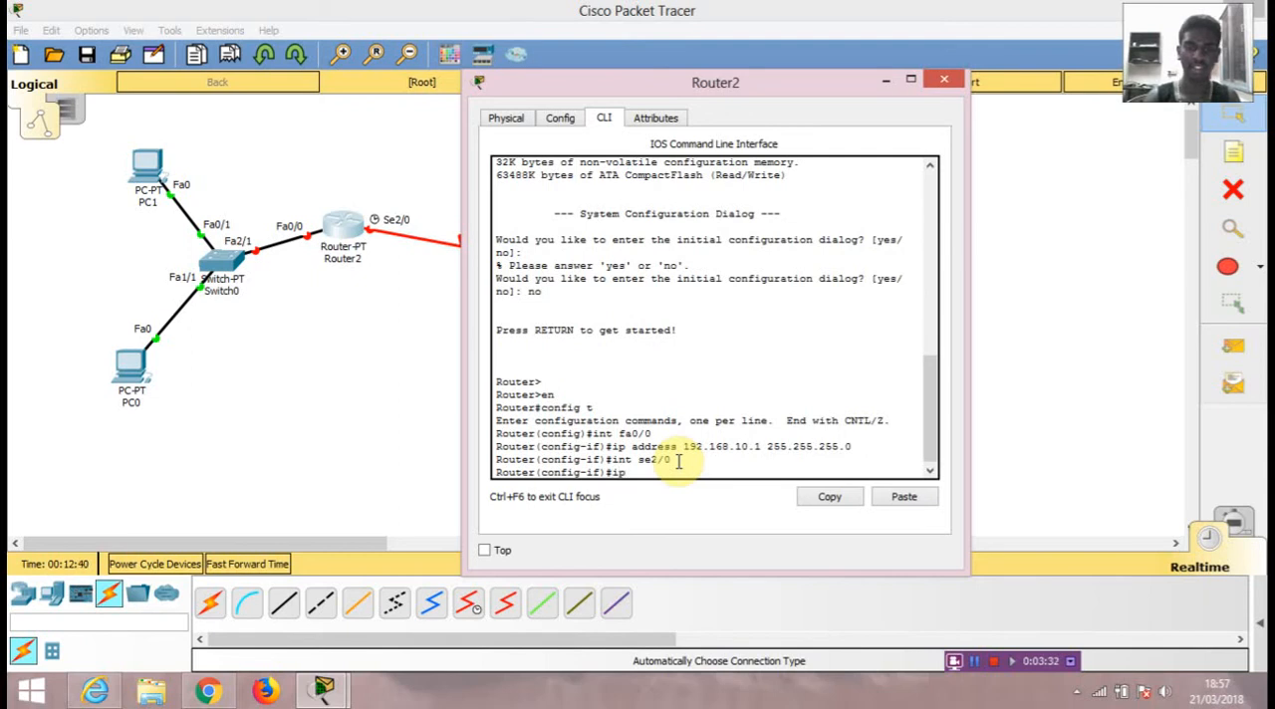
text(ip addre)
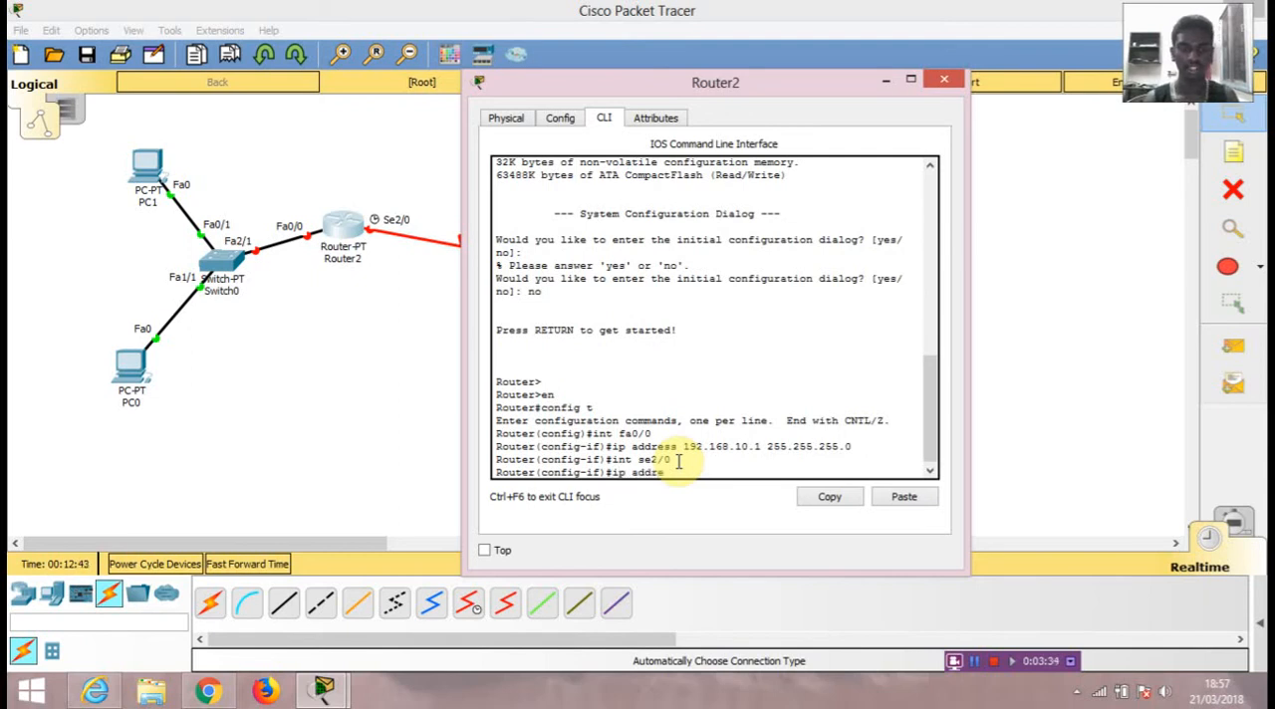
text(ss 192.168.)
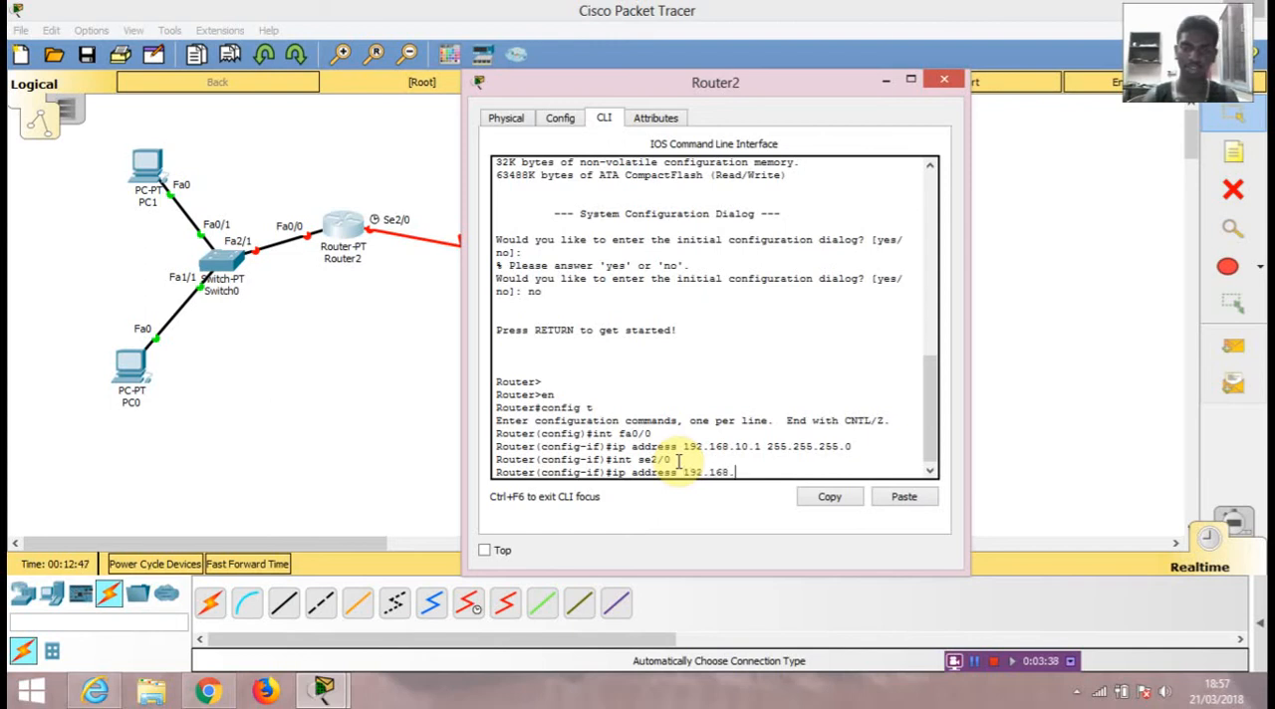
text(20.1 )
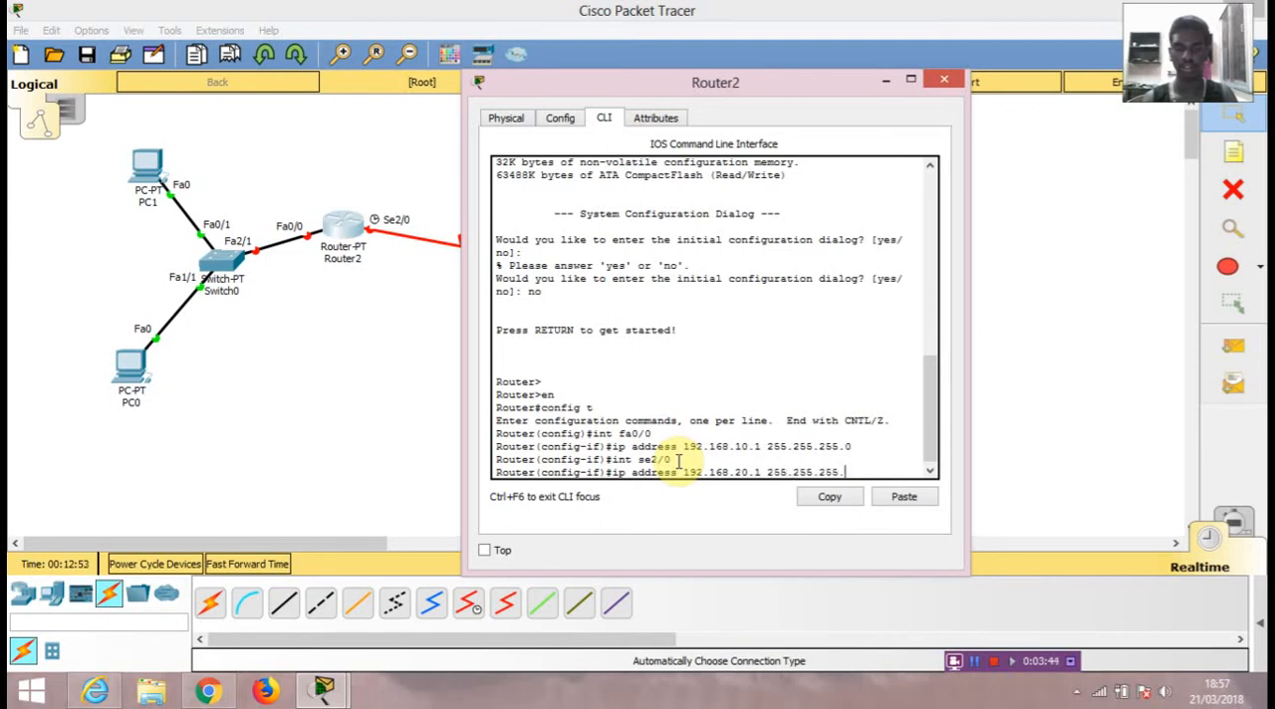
text(255.255.255.0)
key(Return)
text(no shut)
key(Return)
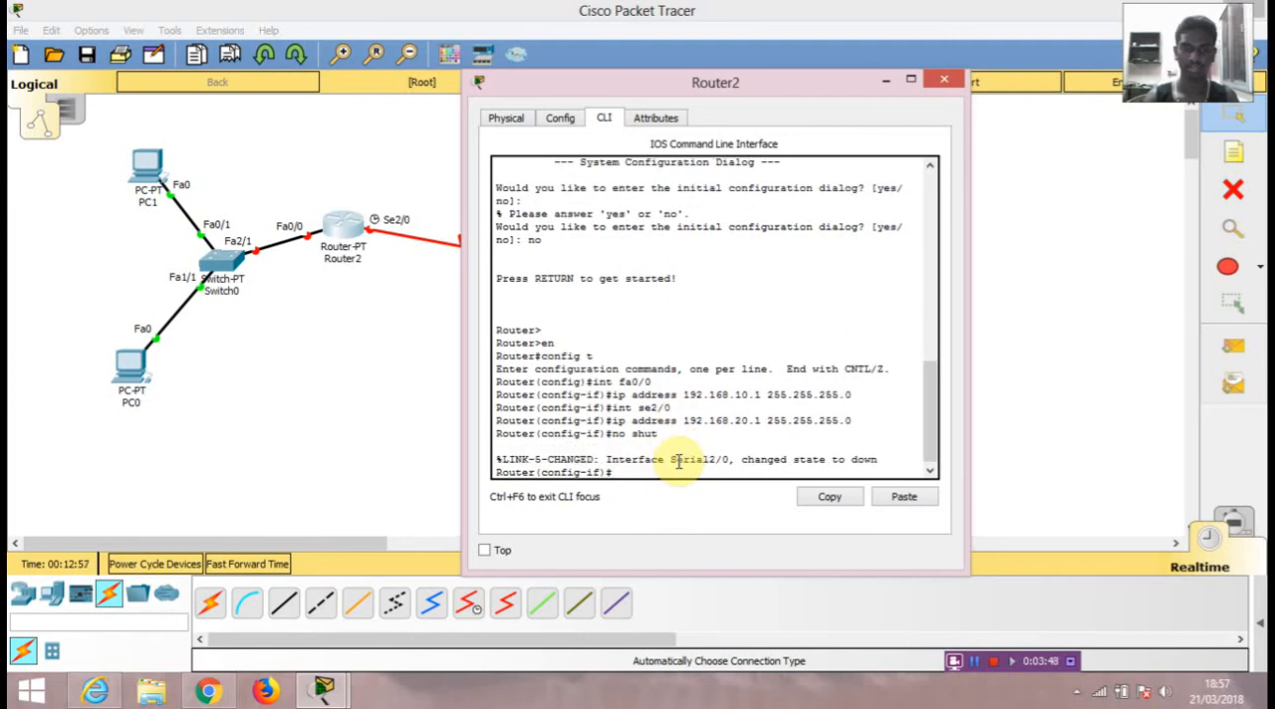
Step: Set the clock rate of Router2's se2/0 interface to 64000
text(clock rate 64000)
key(Return)
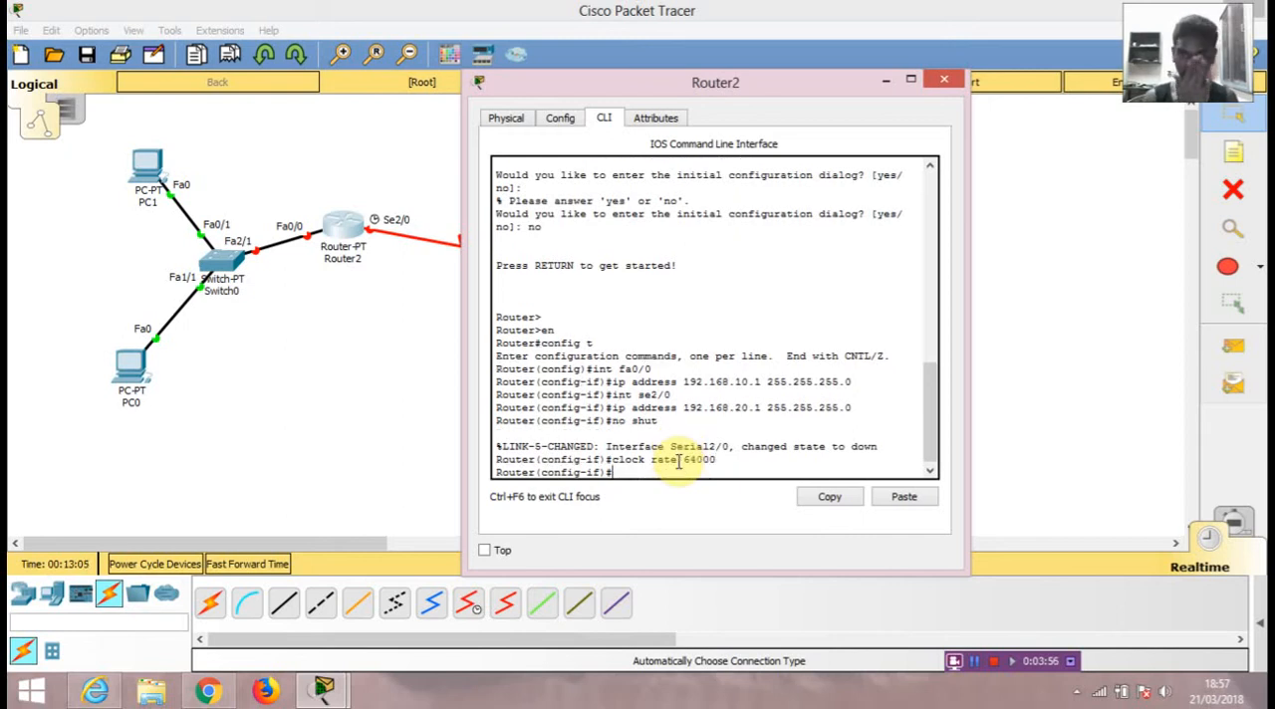
Step: Enable Router2's fa0/0 interface with no shut and close the router's device window
text(i)
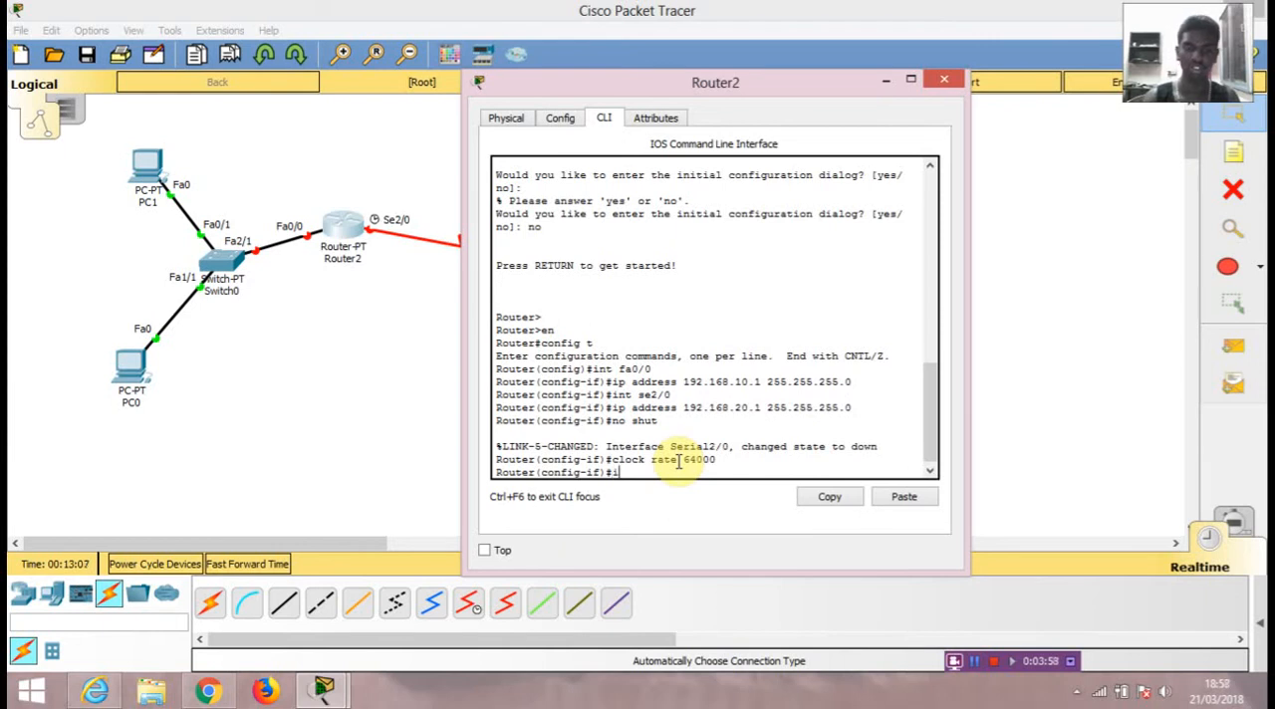
text(nt fa)
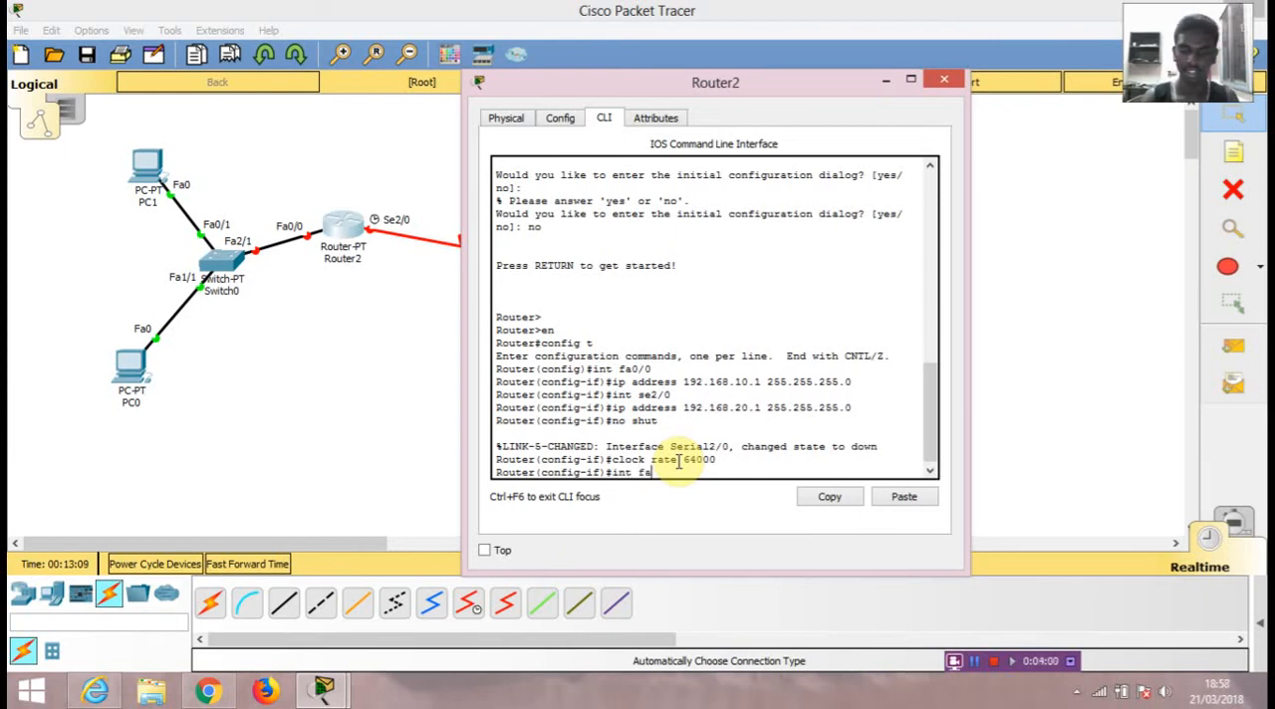
text(0/)
key(Return)
text(no shut)
key(Return)
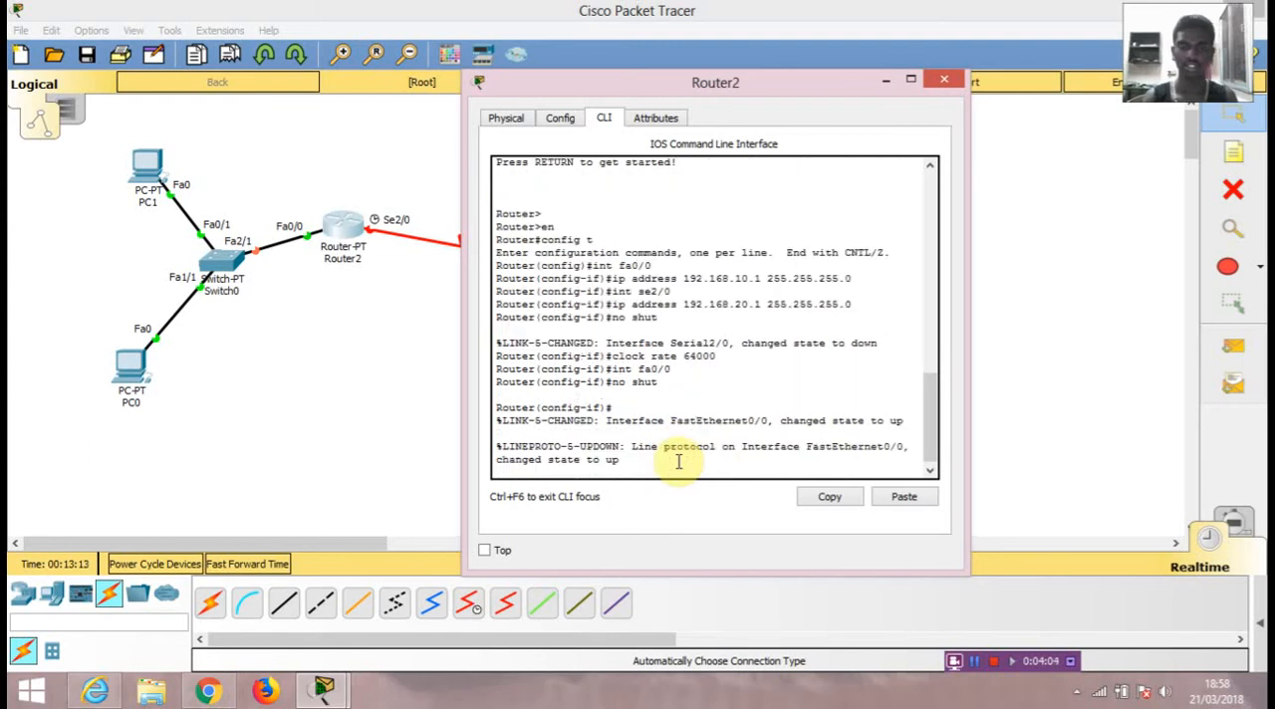
key(Return)
click(944, 79)
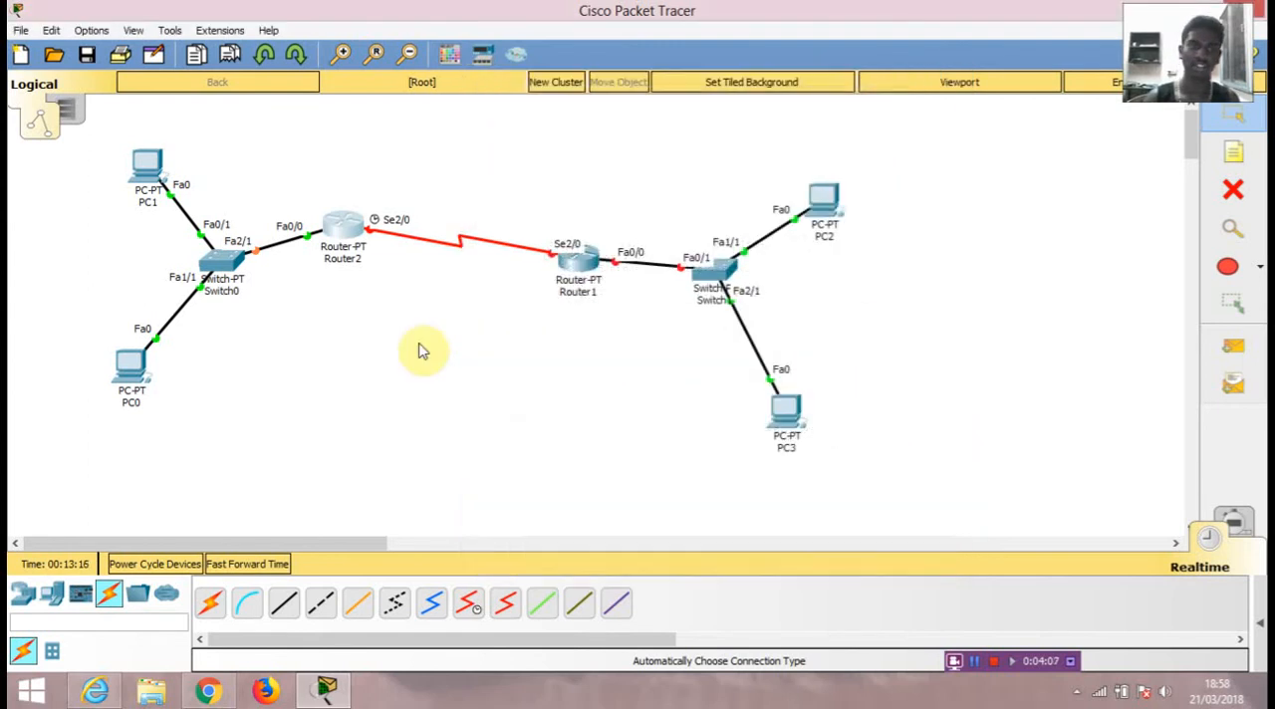
Step: Open Router1's command line, with its window moved clear of the router, and answer no to the initial configuration dialog
click(575, 281)
drag(635, 84, 908, 74)
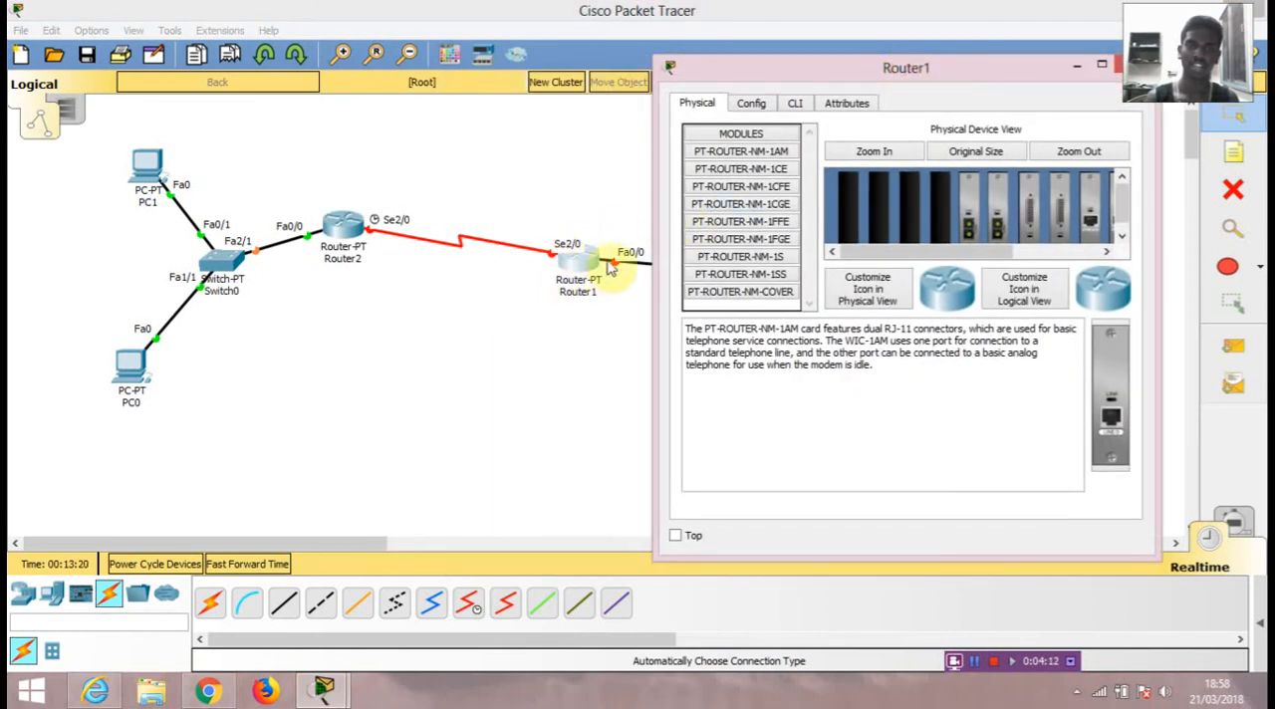
click(793, 104)
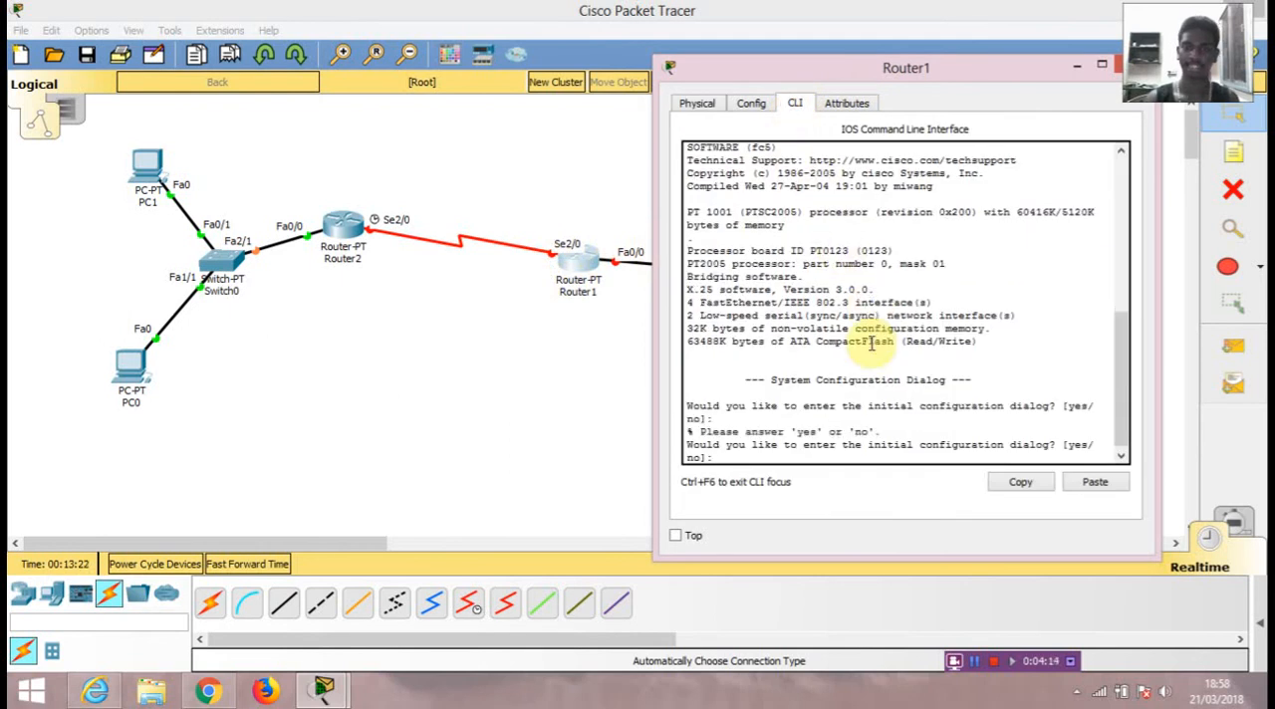
text(no)
key(Return)
Step: Enter global configuration mode on Router1 using en and config t
key(Return)
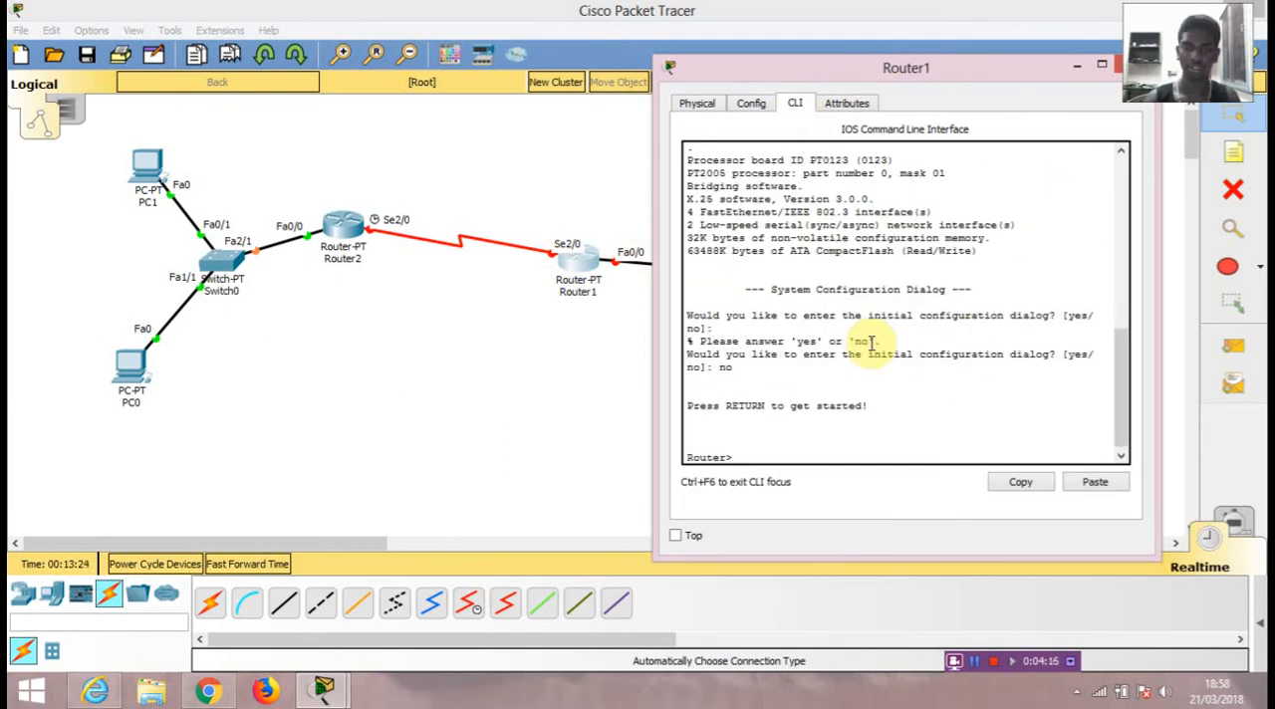
text(en)
key(Return)
text(config t)
key(Return)
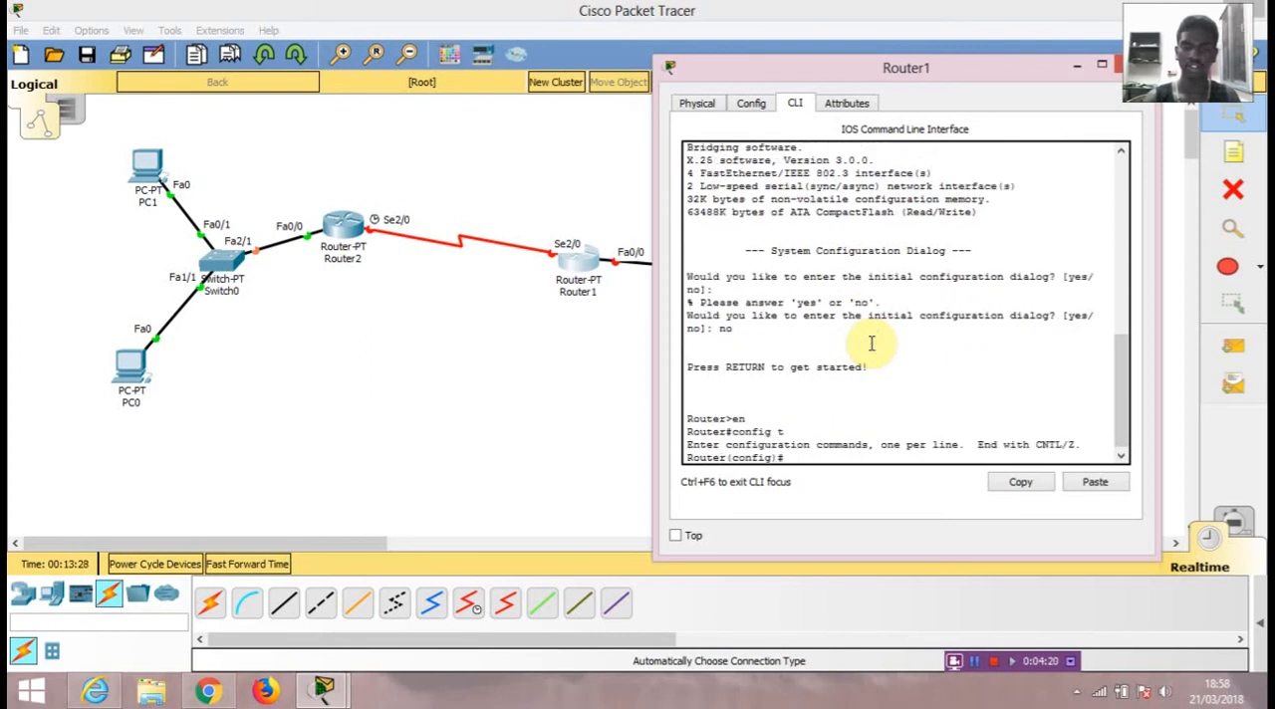
Step: Assign IP address 192.168.20.2 with subnet mask 255.255.255.0 to Router1's se2/0 interface
text(in)
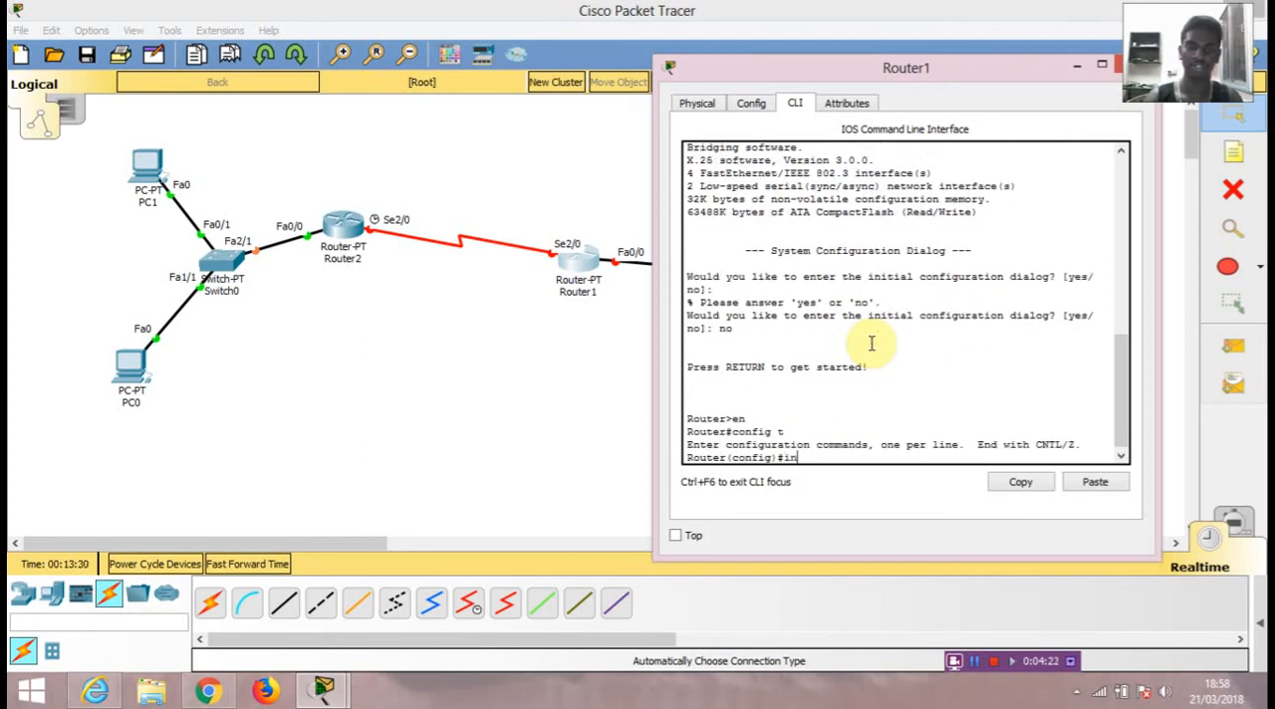
text(t se2/0)
key(Return)
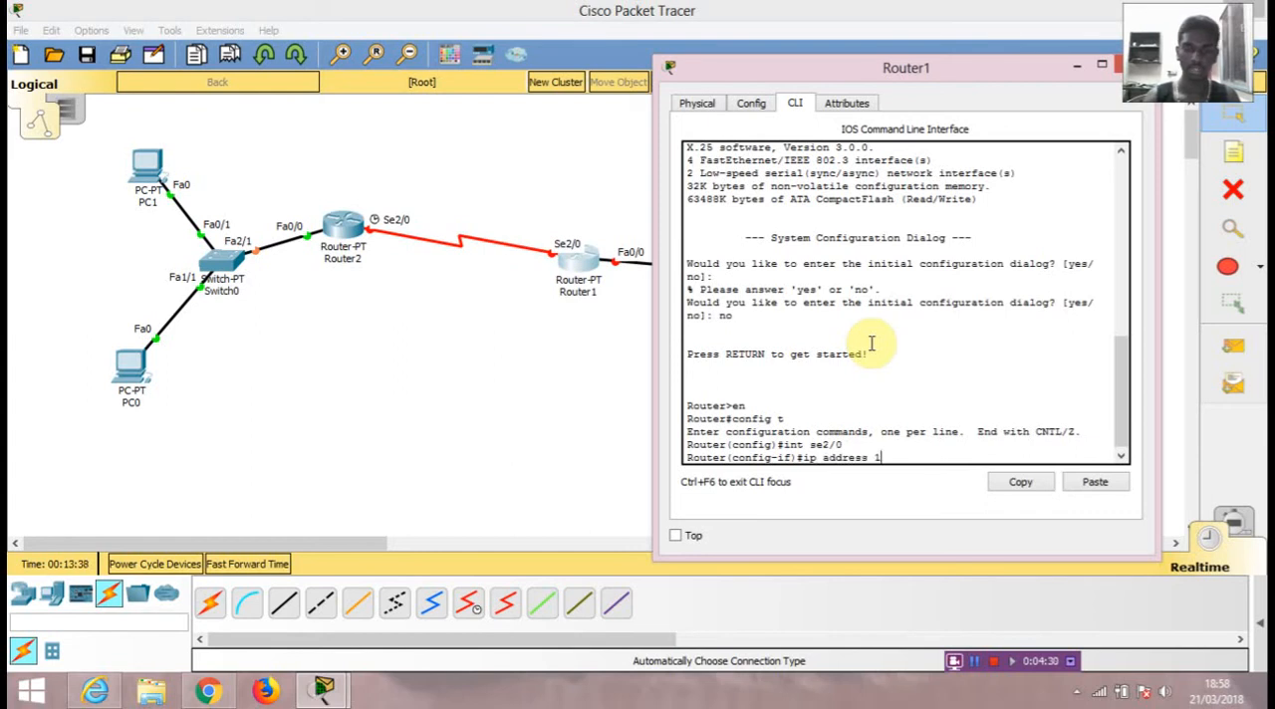
text(ip address 192.16820.2)
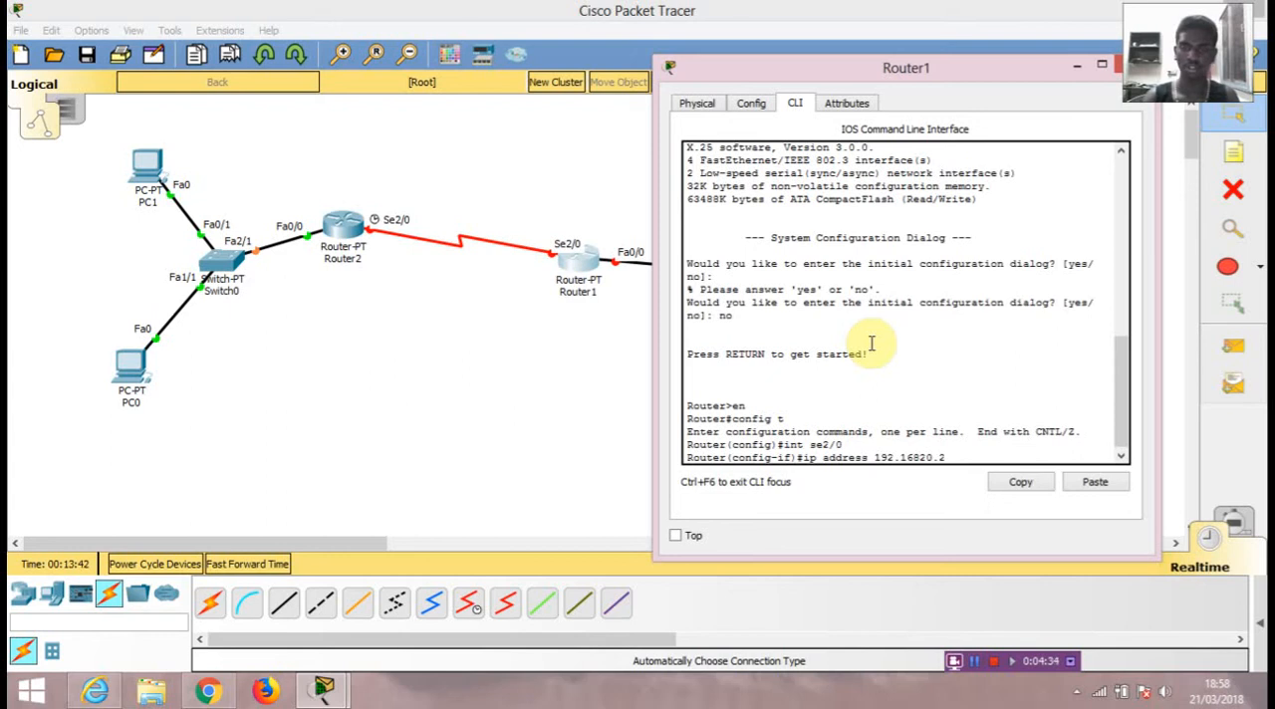
key(BackSpace)
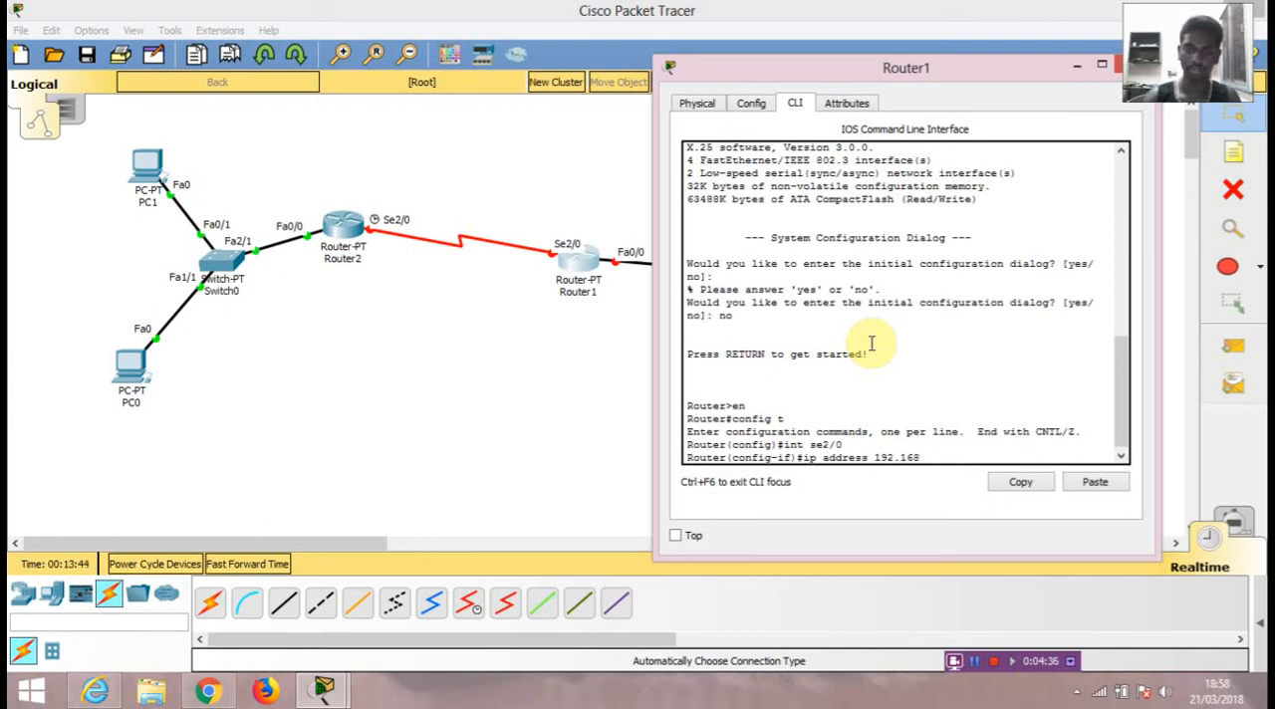
text(20.2 255)
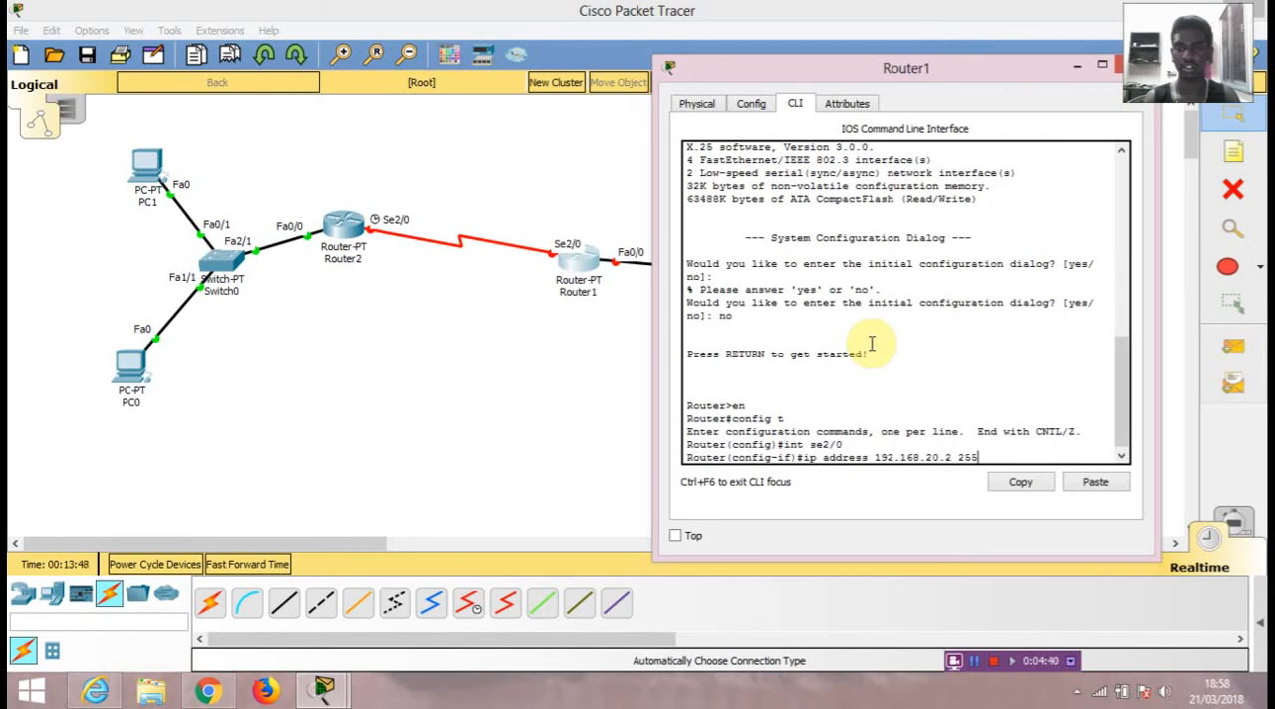
text(.255.255.0)
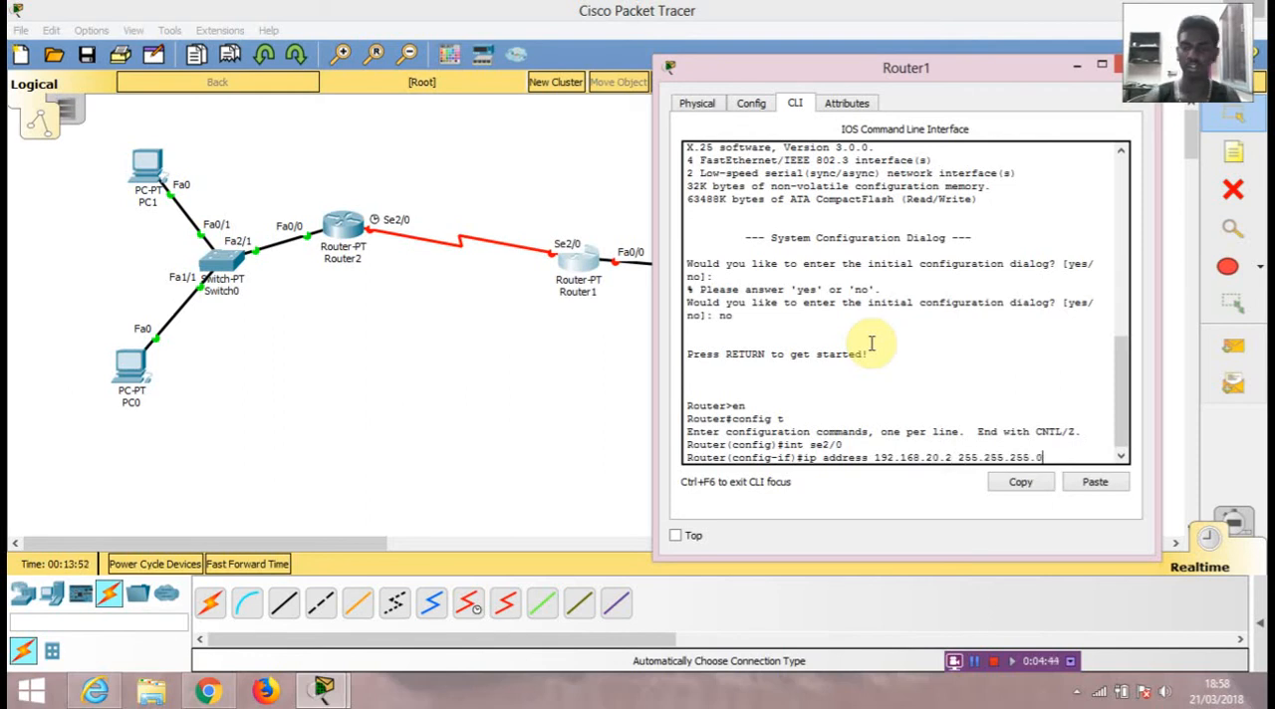
key(Return)
Step: Enable Router1's se2/0 interface with no shut
text(no shut)
key(Return)
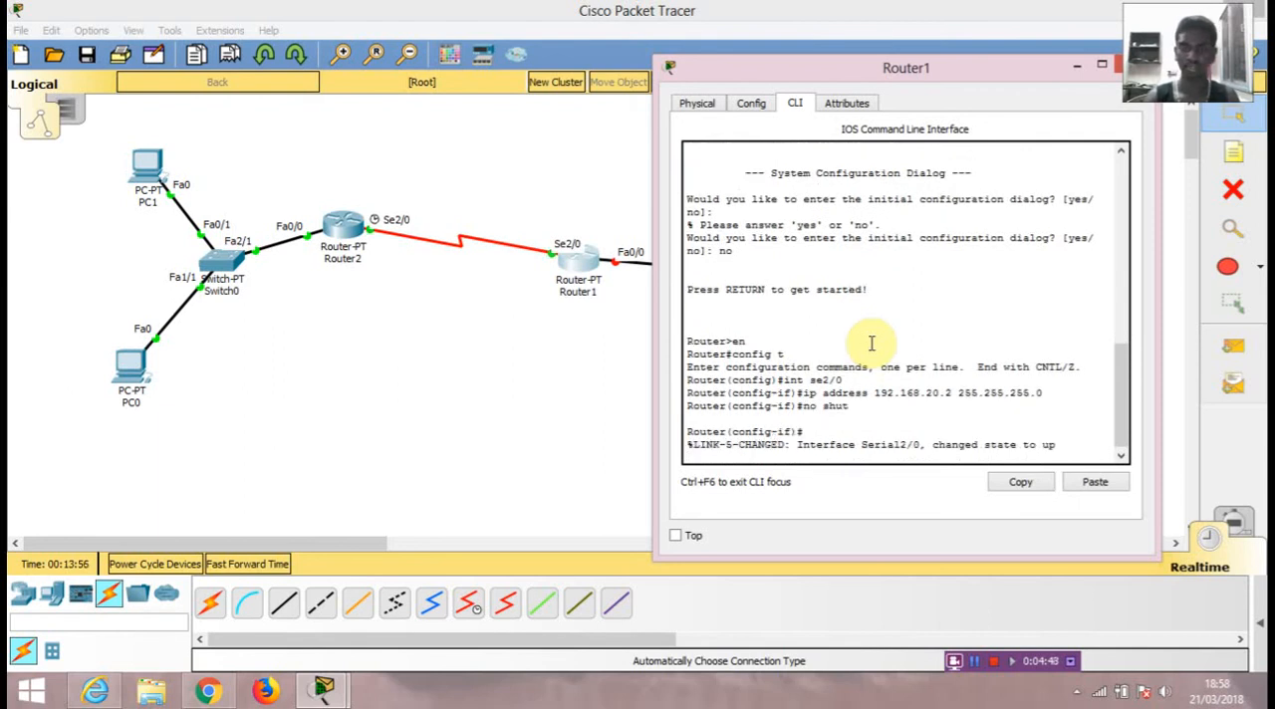
key(Return)
Step: Try to set the clock rate of Router1's se2/0 interface to 64000, issuing the command twice
text(clock)
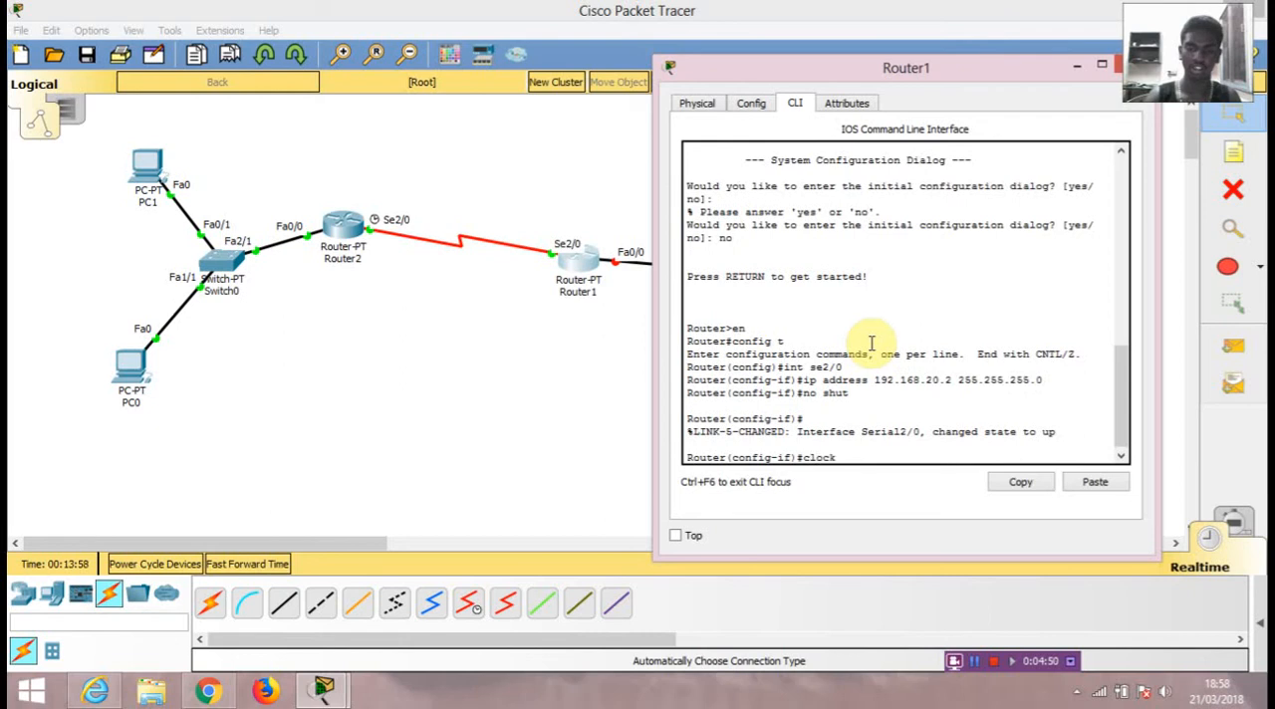
text( rate )
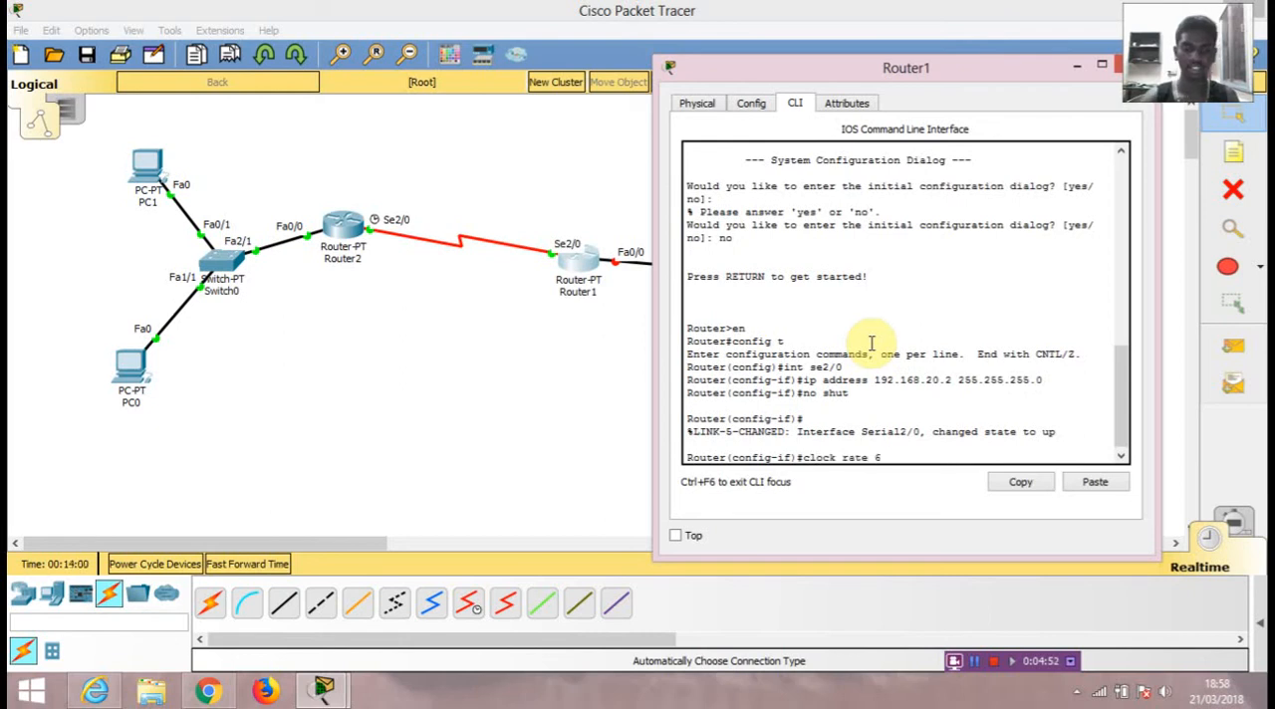
text(64000)
key(Return)
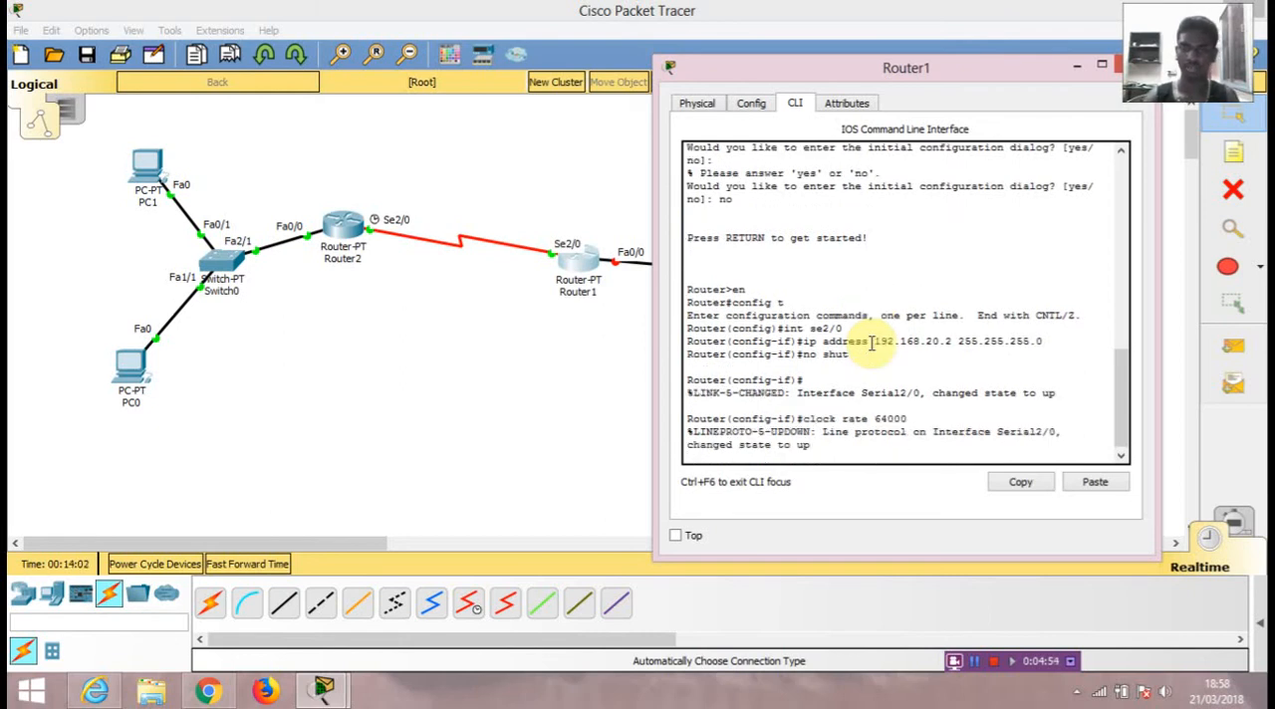
key(Return)
key(Up)
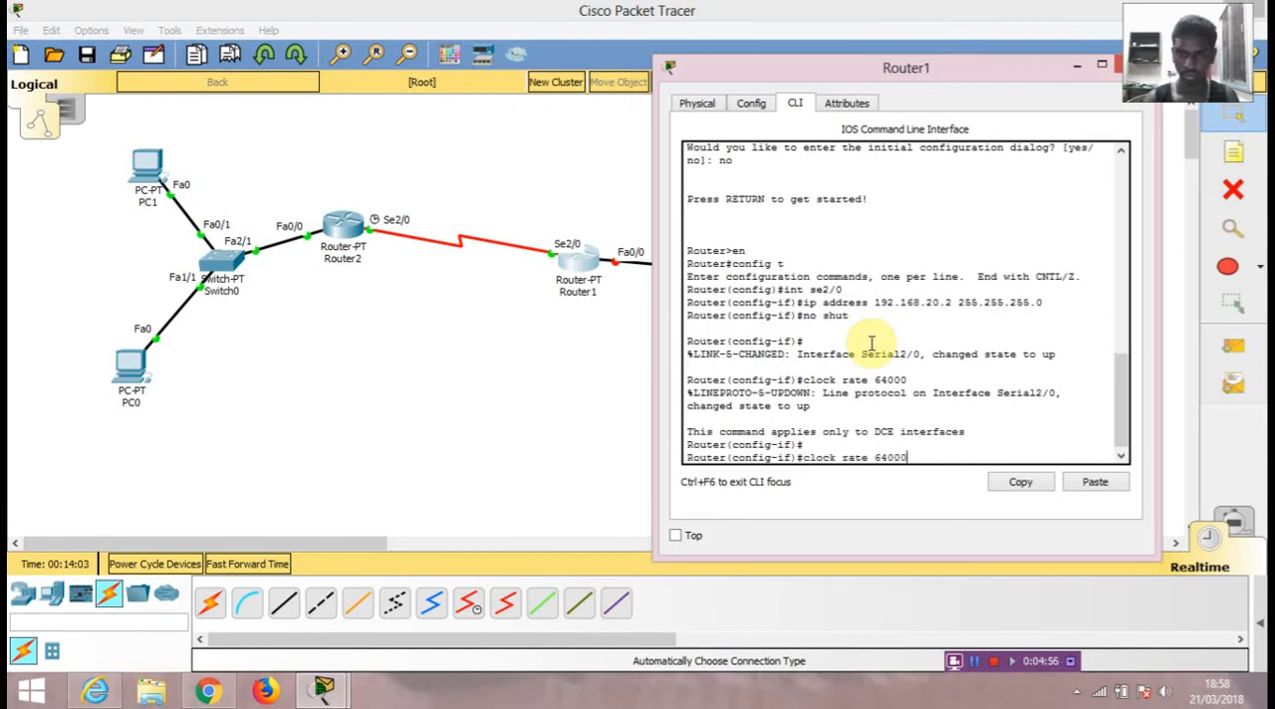
key(Return)
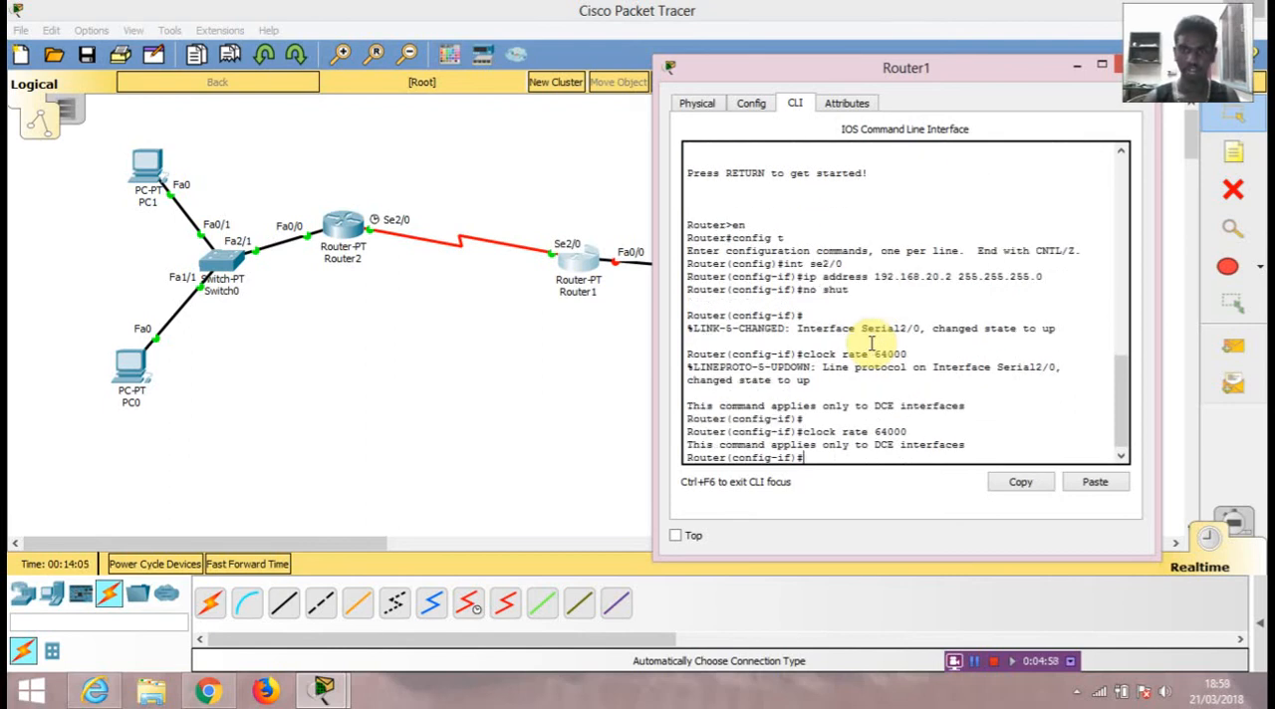
Step: Assign IP address 192.168.30.1 with subnet mask 255.255.255.0 to Router1's fa0/0 interface
text(int fa)
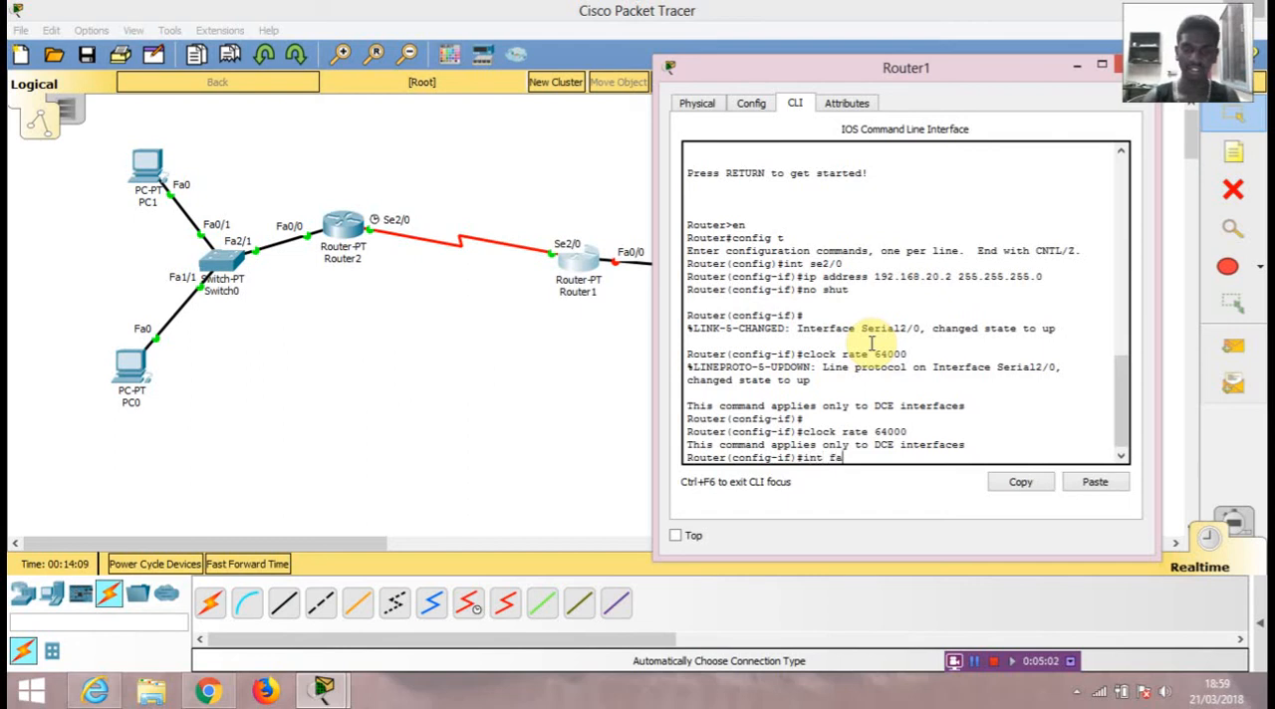
text(0/0)
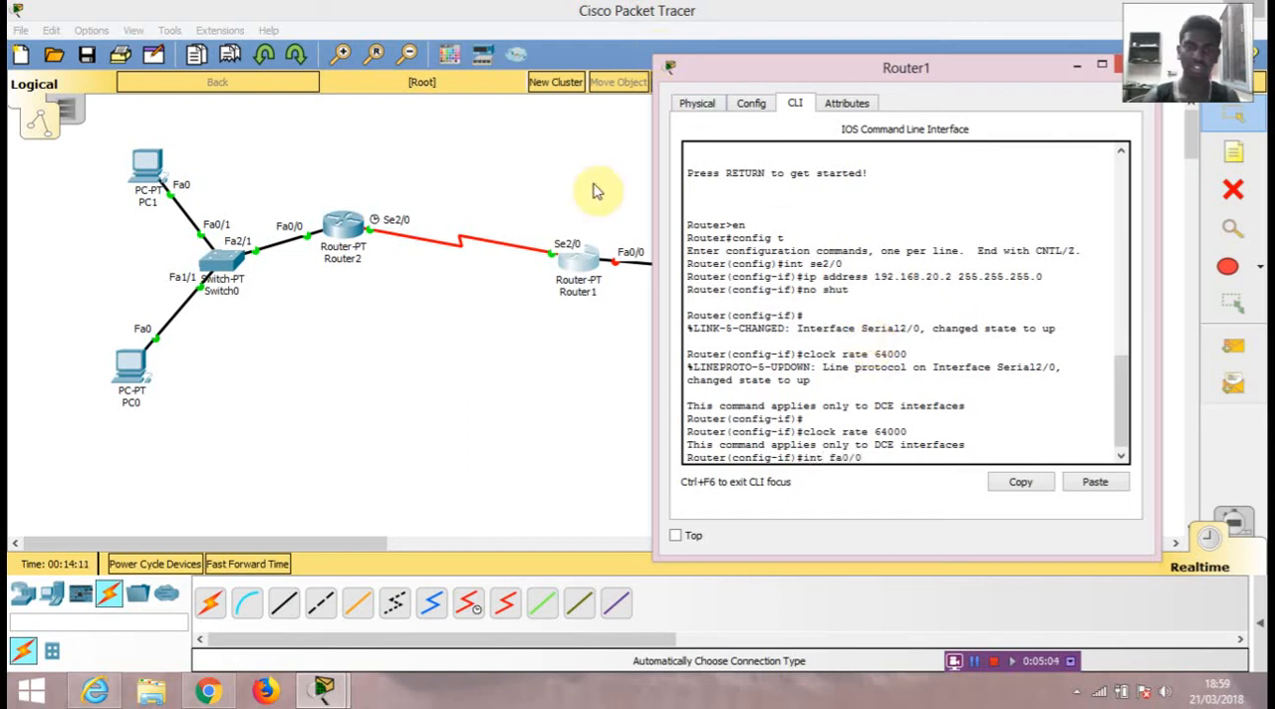
key(Return)
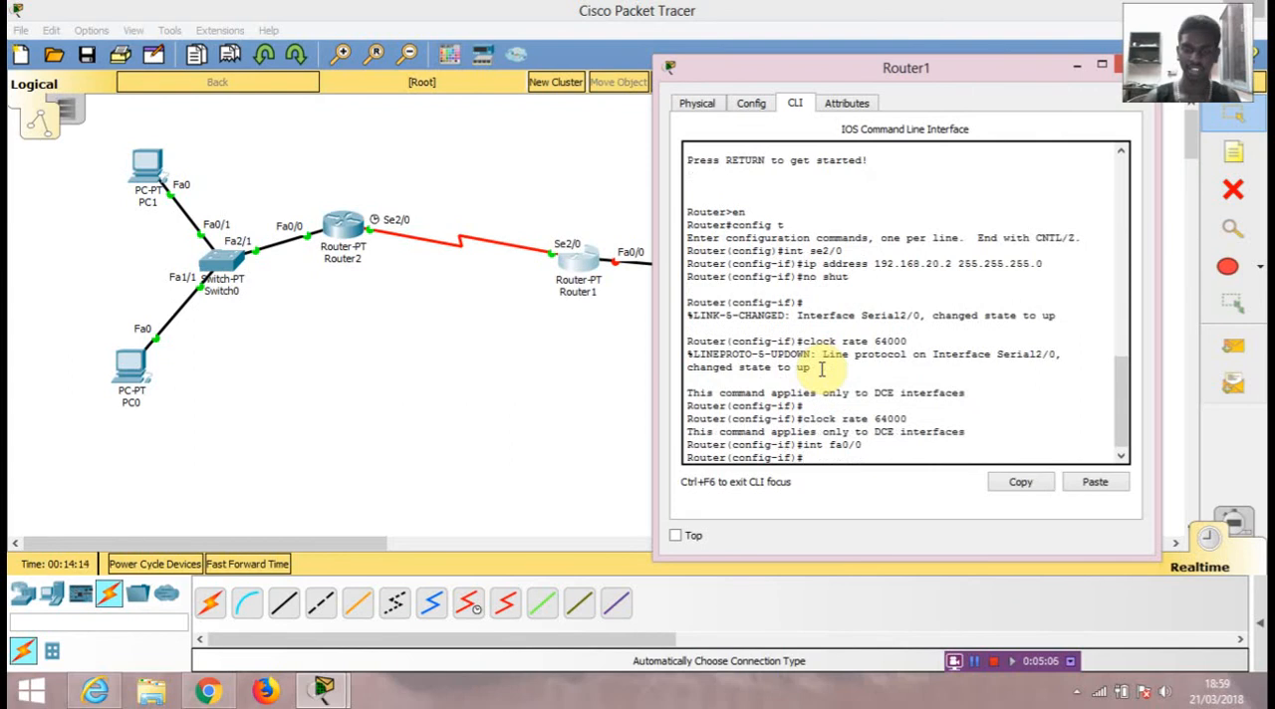
text(ip add)
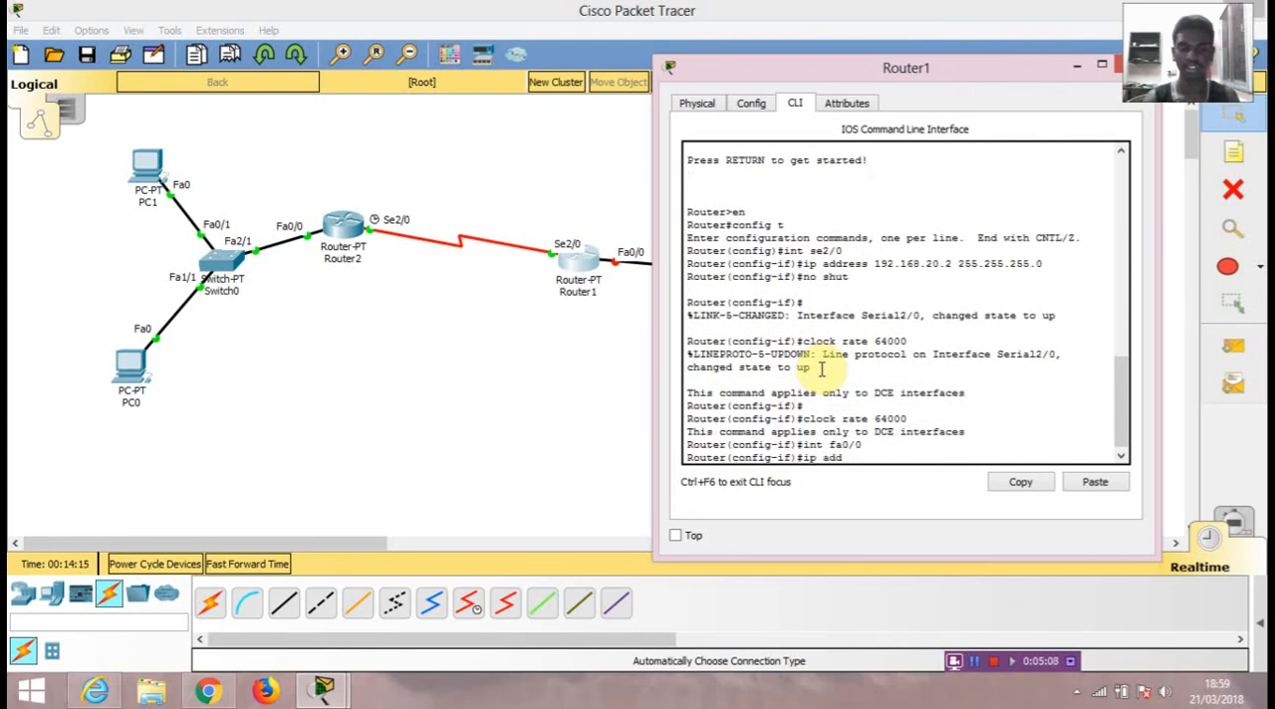
text(ress 192.168.30.1)
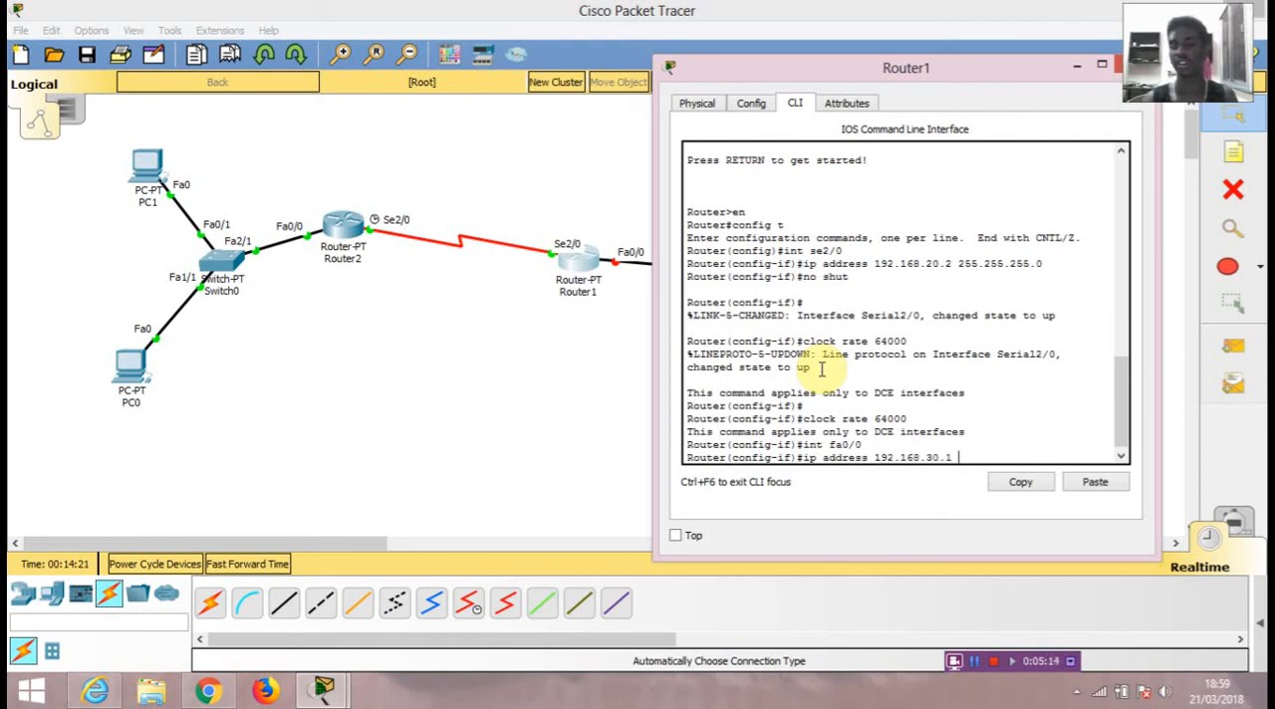
text( 2)
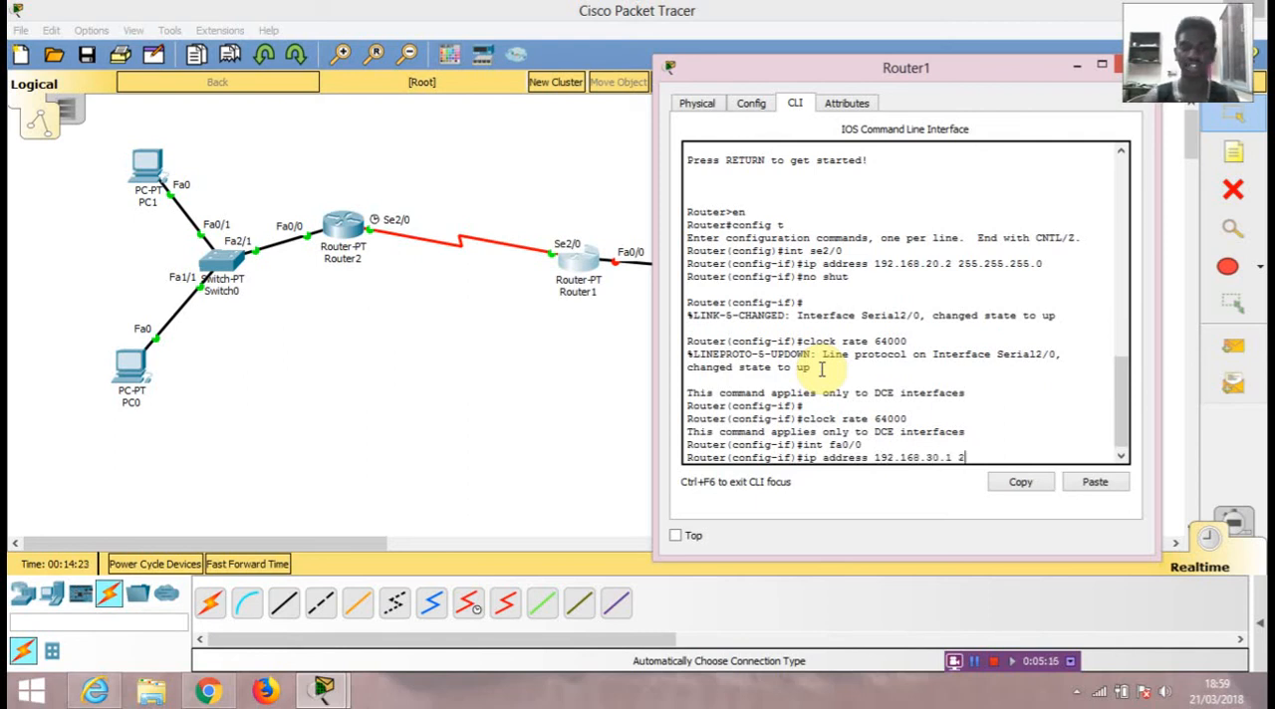
text(55.255.255.0)
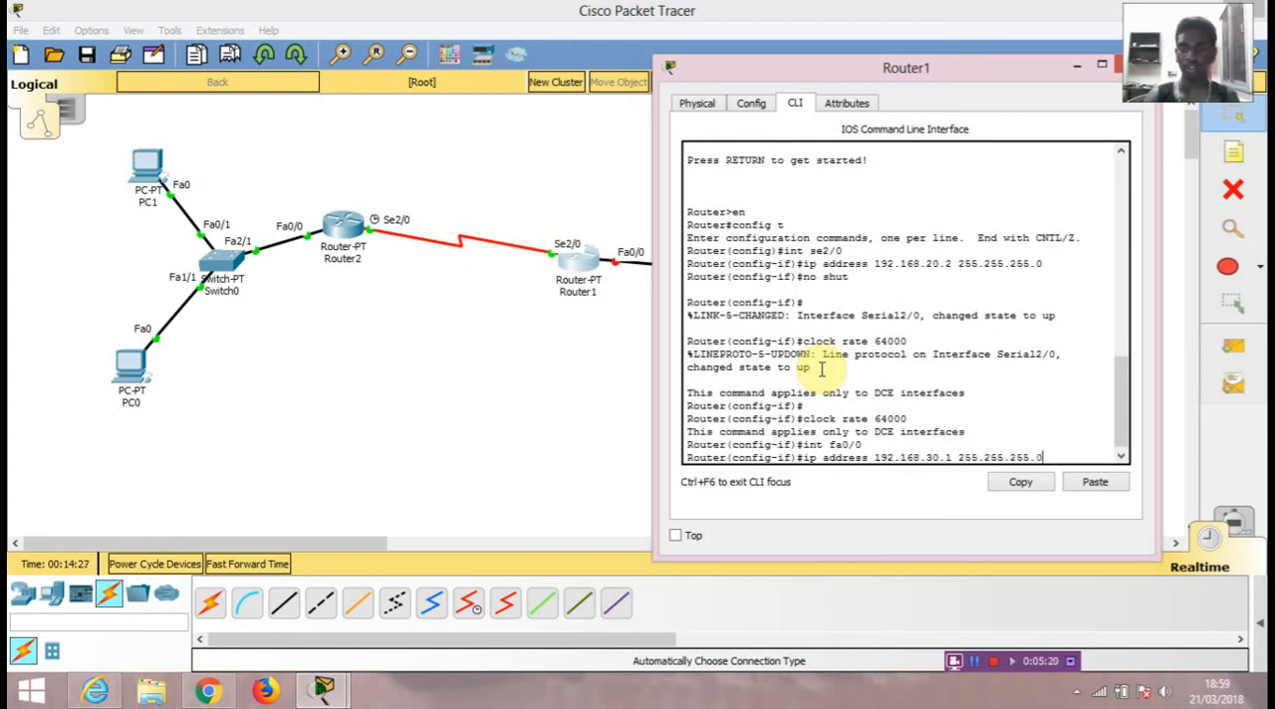
key(Return)
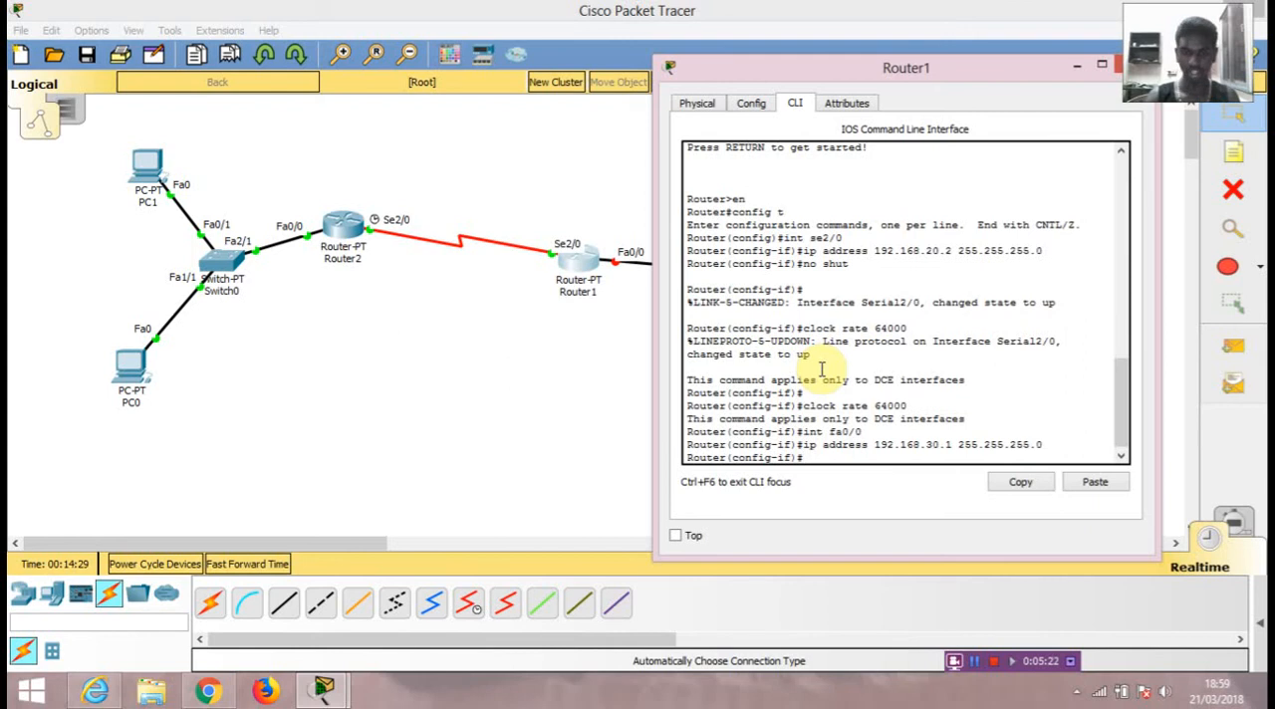
Step: Enable Router1's fa0/0 interface with no shut
text(no shut)
key(Return)
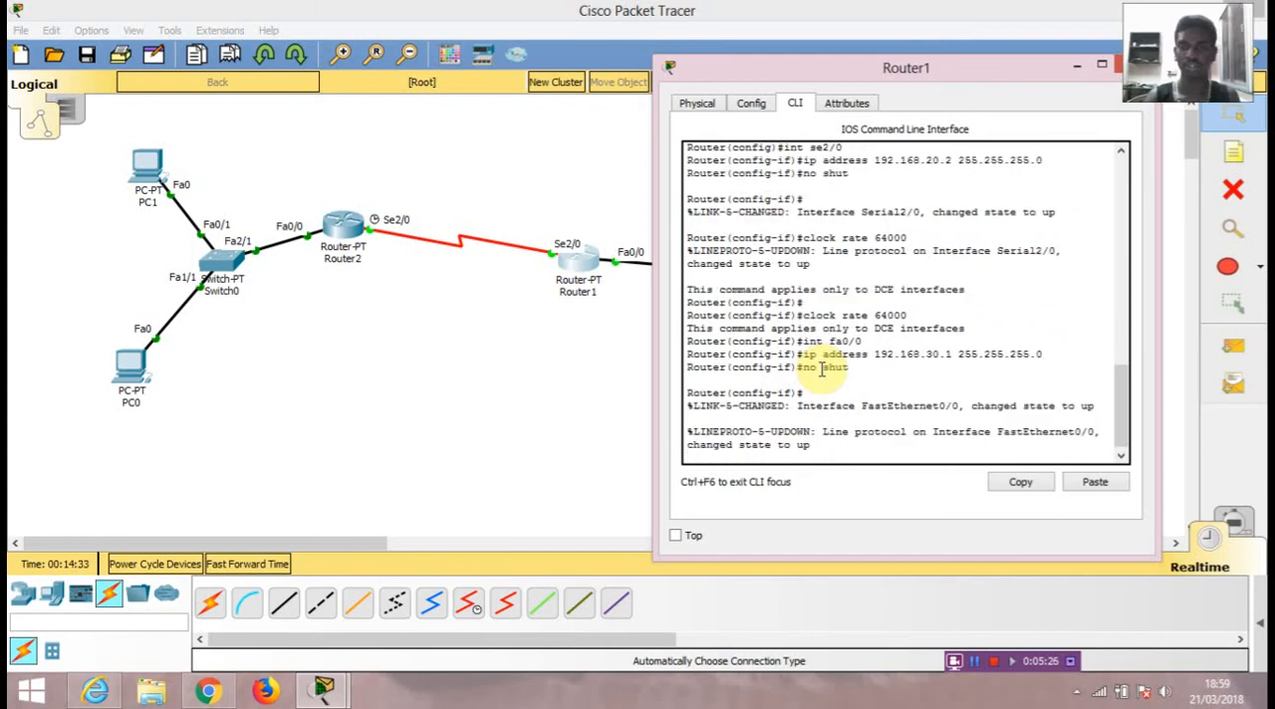
Step: Review the port status and IP settings of Router1's FastEthernet0/0 and Serial2/0 interfaces, and close the router's window
click(747, 104)
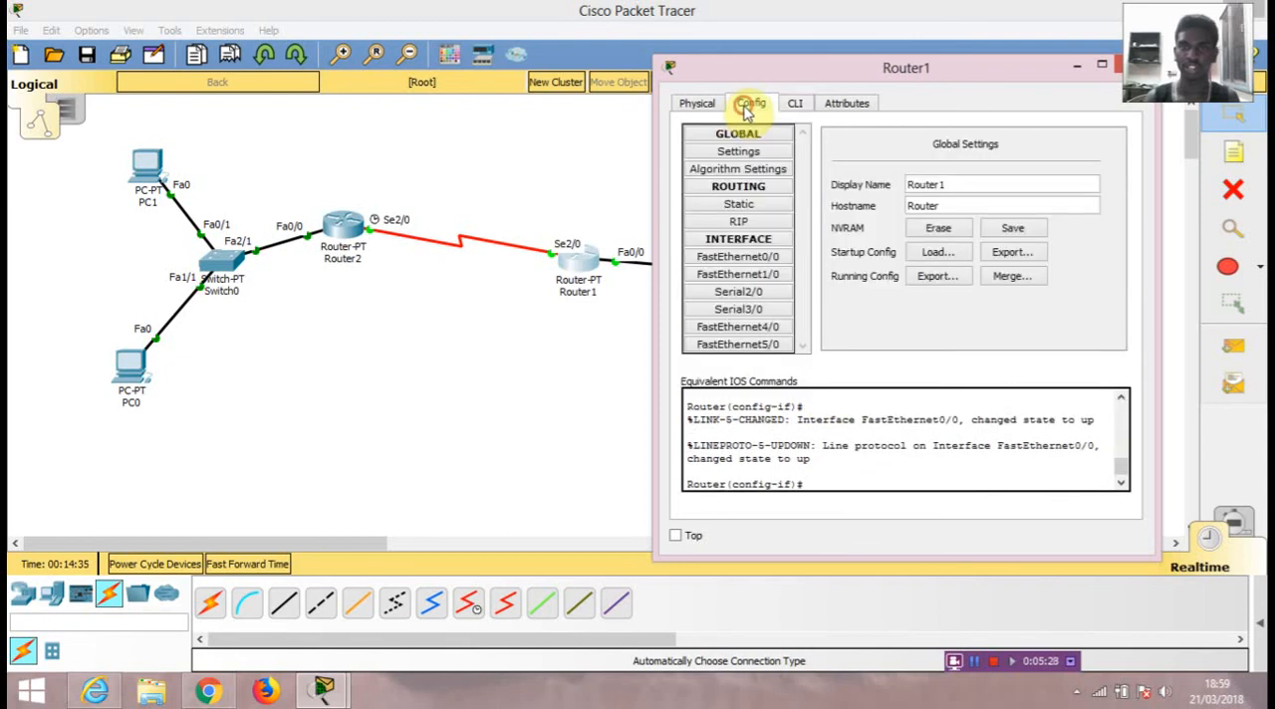
click(739, 256)
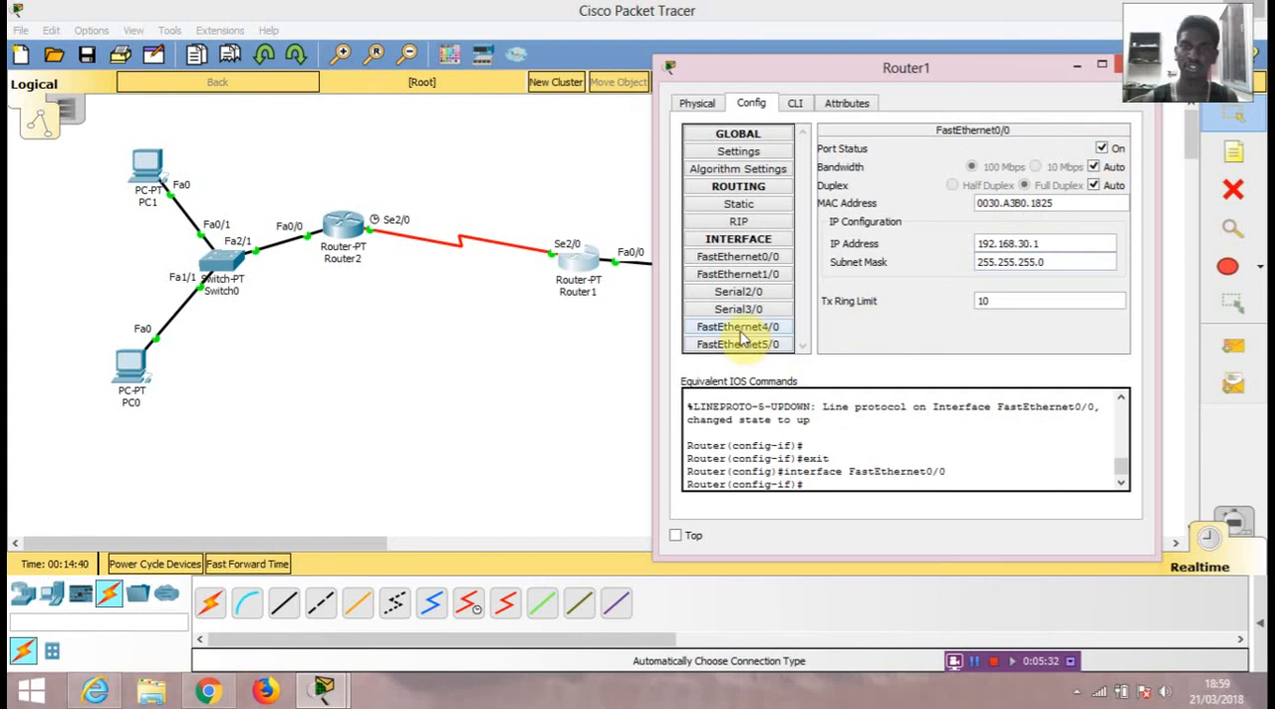
click(738, 292)
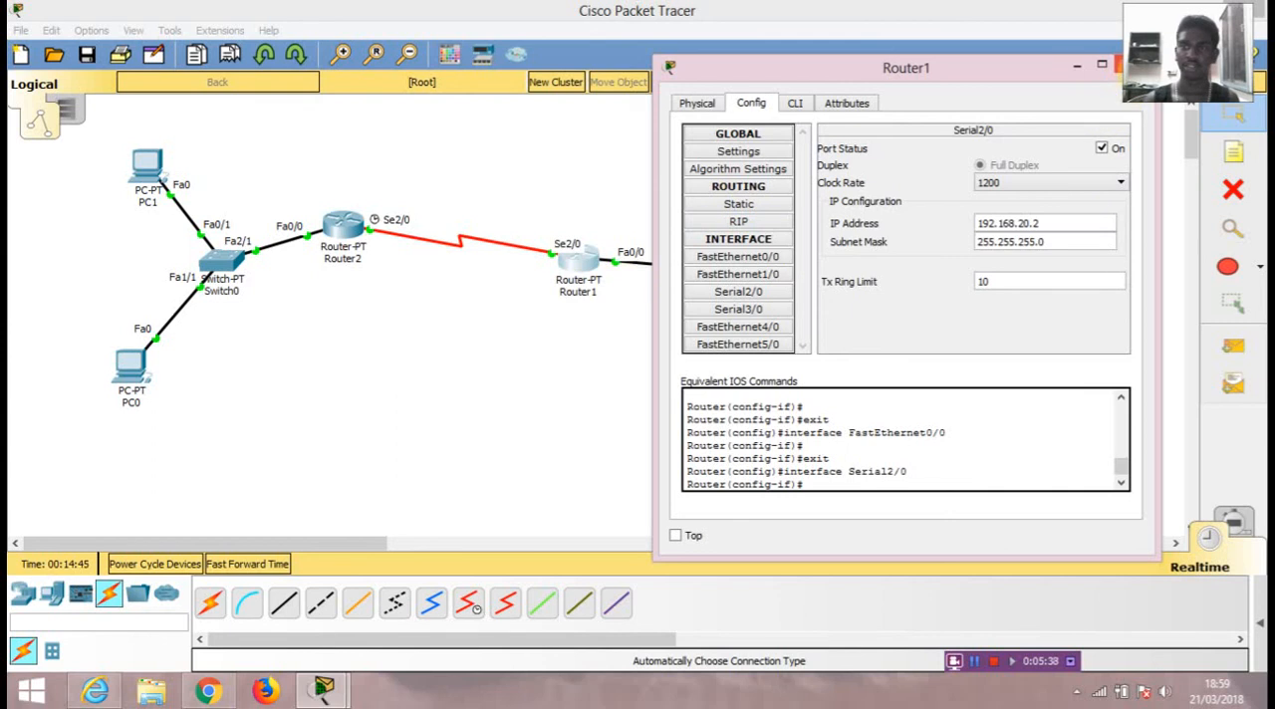
click(1117, 65)
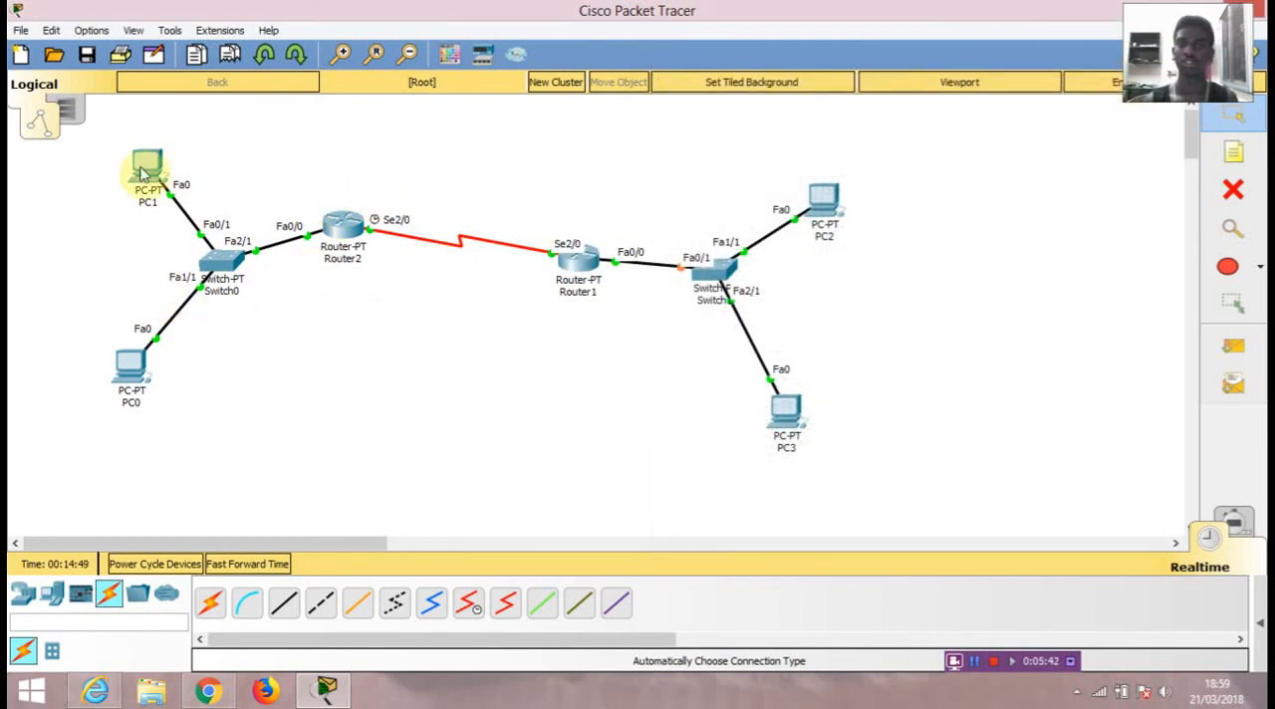
Step: Fast-forward the simulation time and review the IP configuration of PC1
click(257, 563)
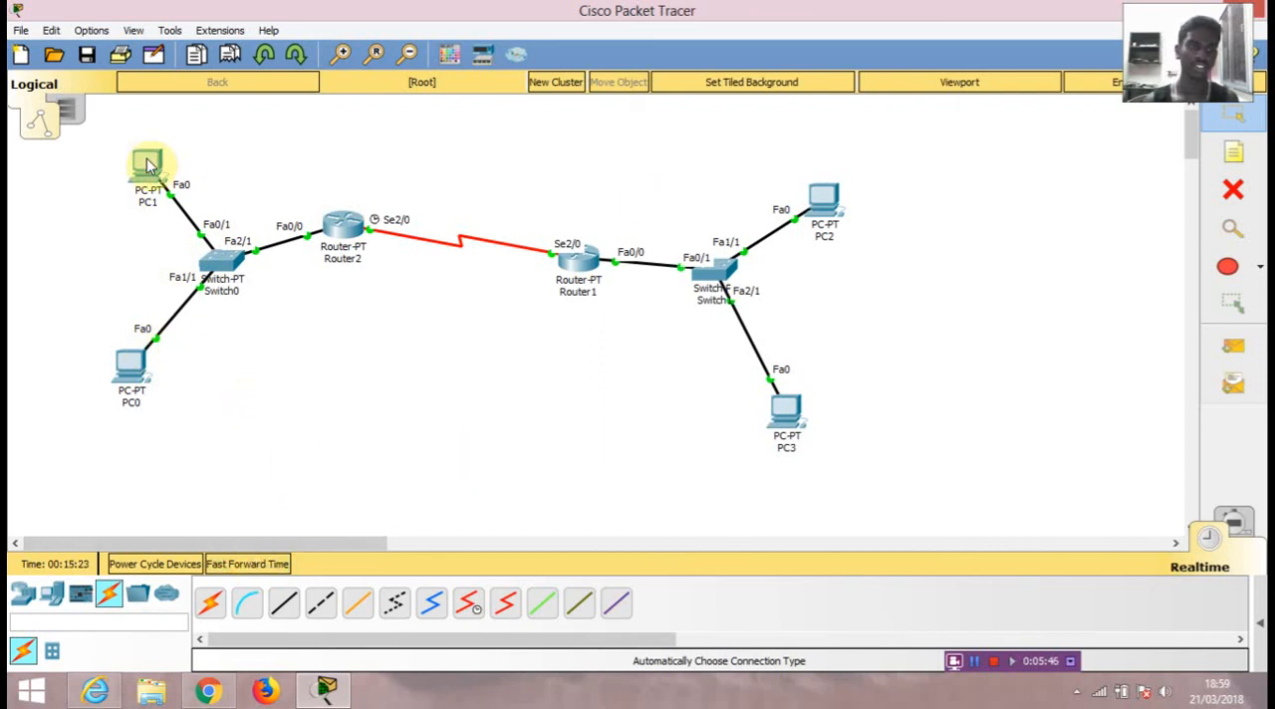
click(146, 165)
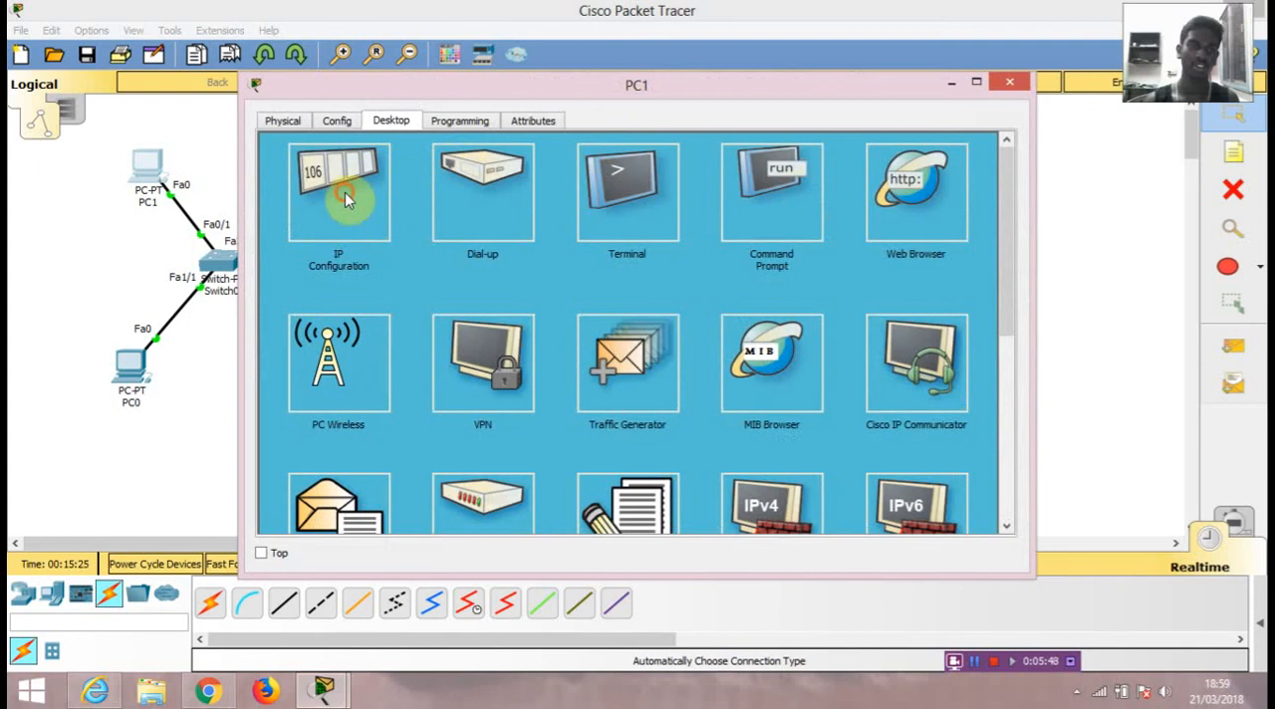
click(396, 190)
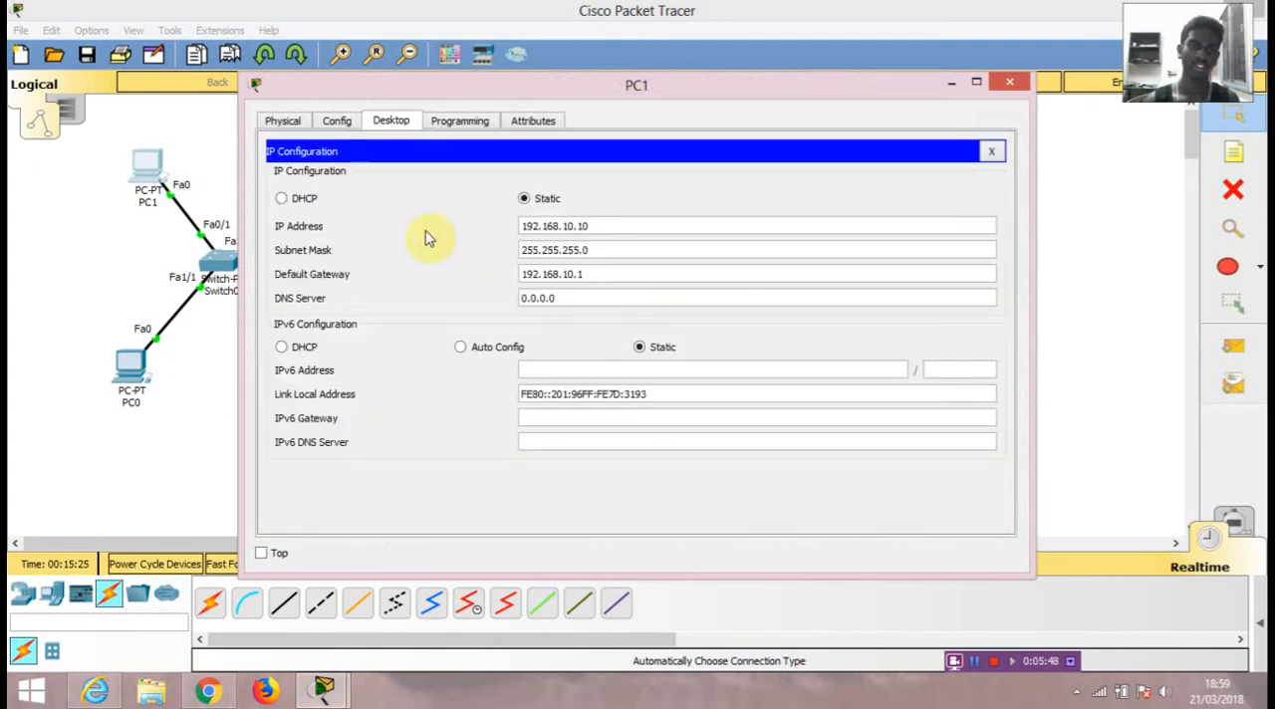
click(428, 120)
click(392, 120)
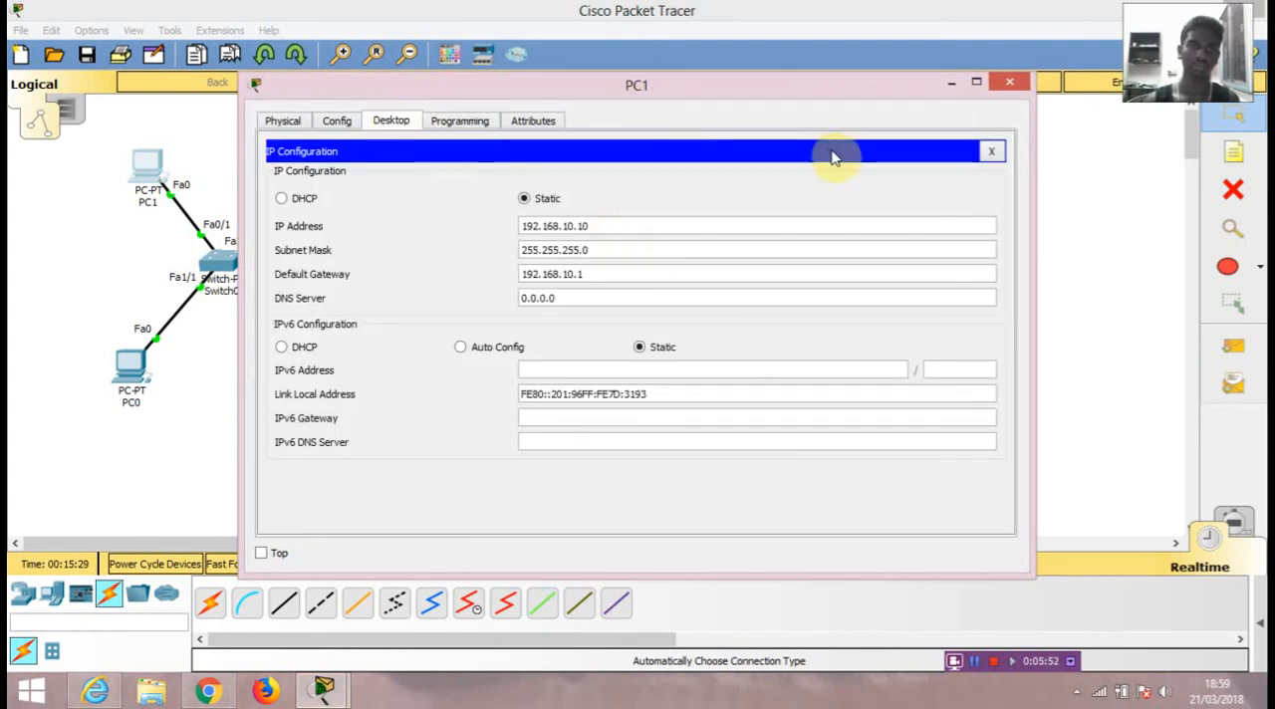
Step: Ping 192.168.10.20 and 192.168.20.1 from PC1's command prompt
click(991, 151)
click(766, 219)
drag(745, 89, 928, 35)
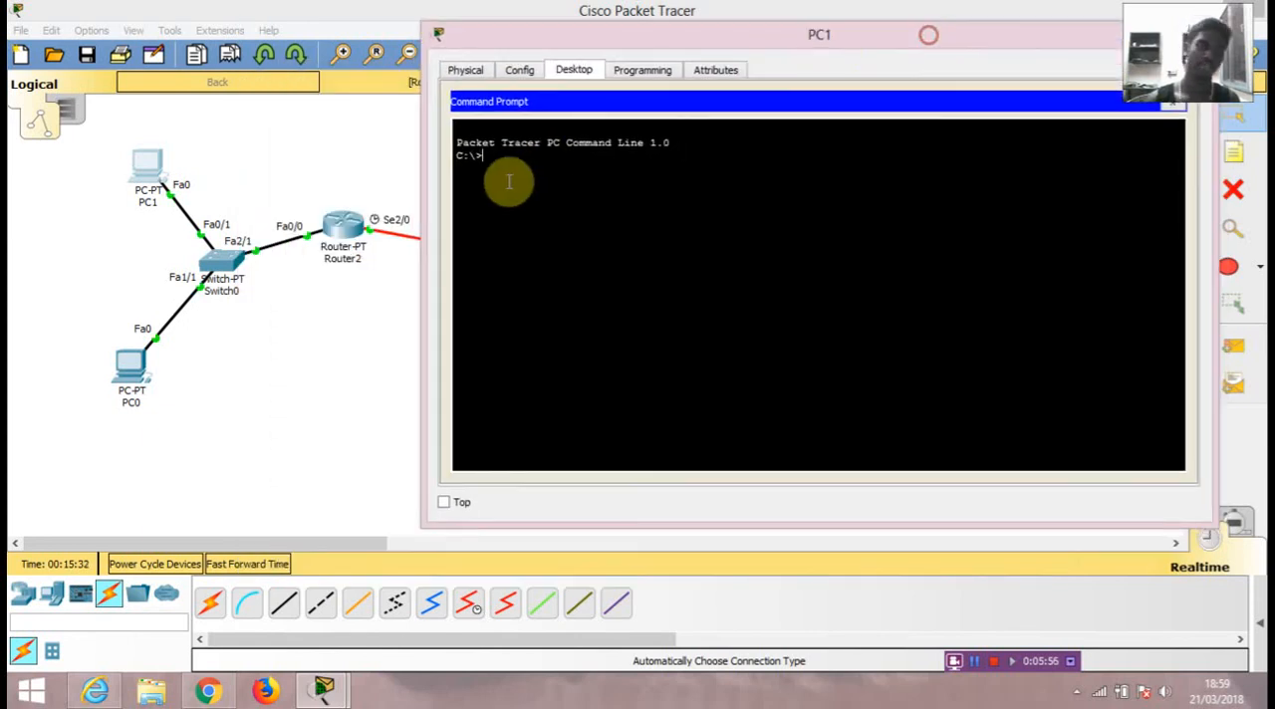
text(ping 192.168.10.20)
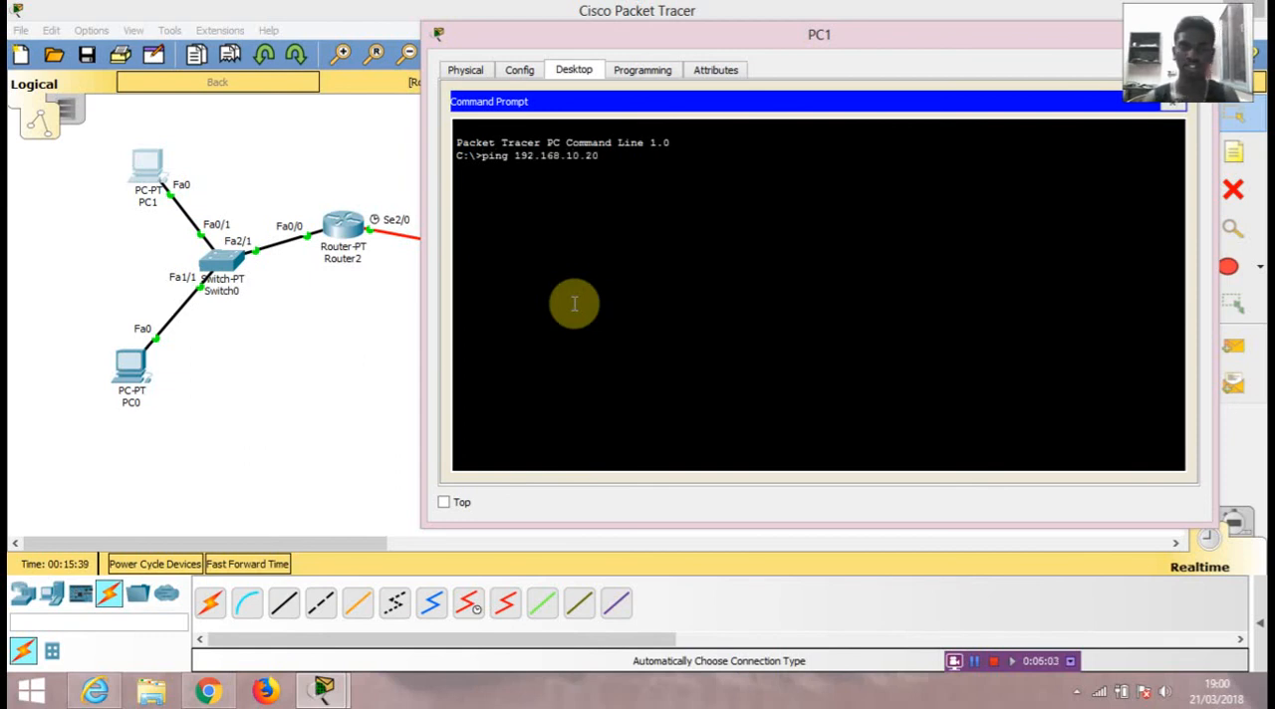
key(Return)
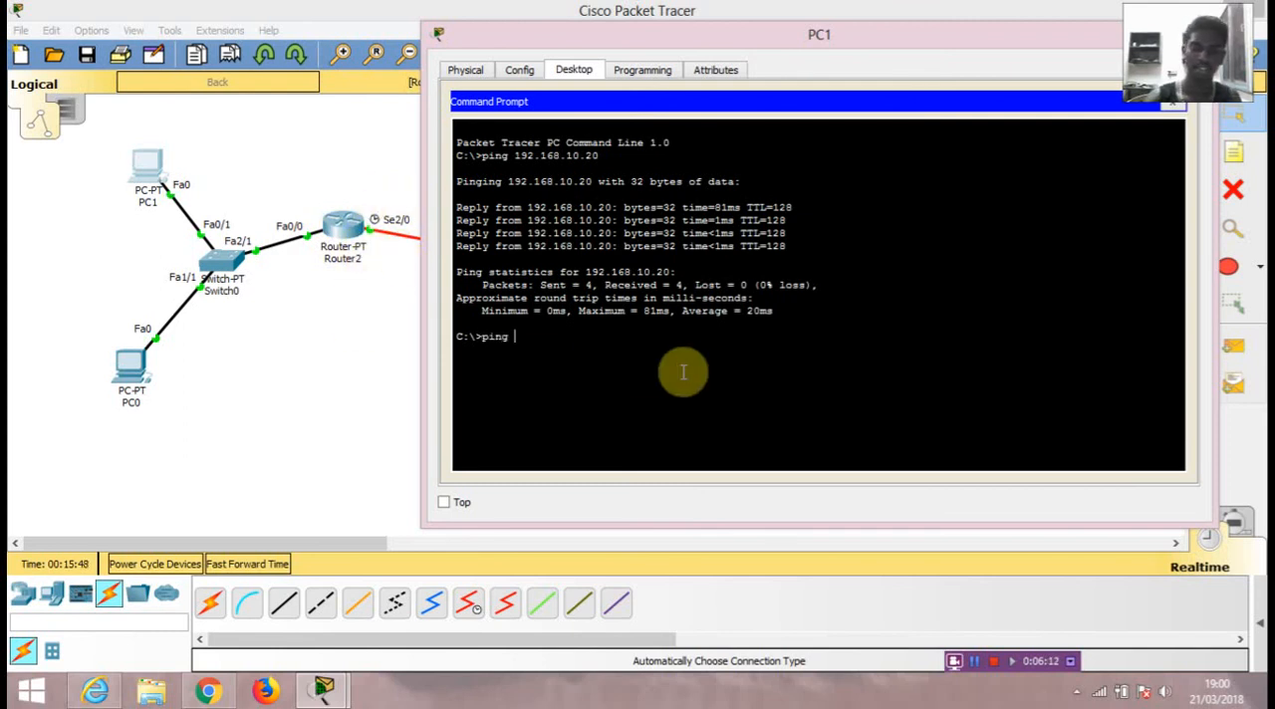
text(68.20.1)
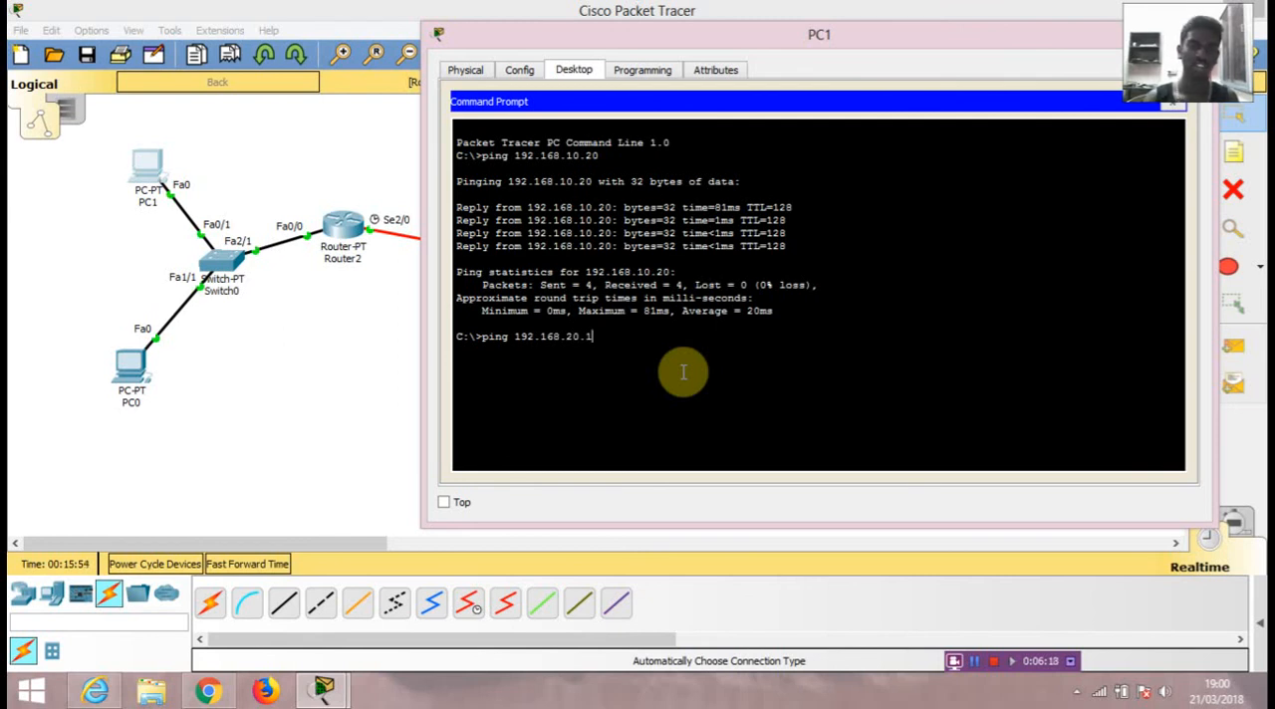
key(Return)
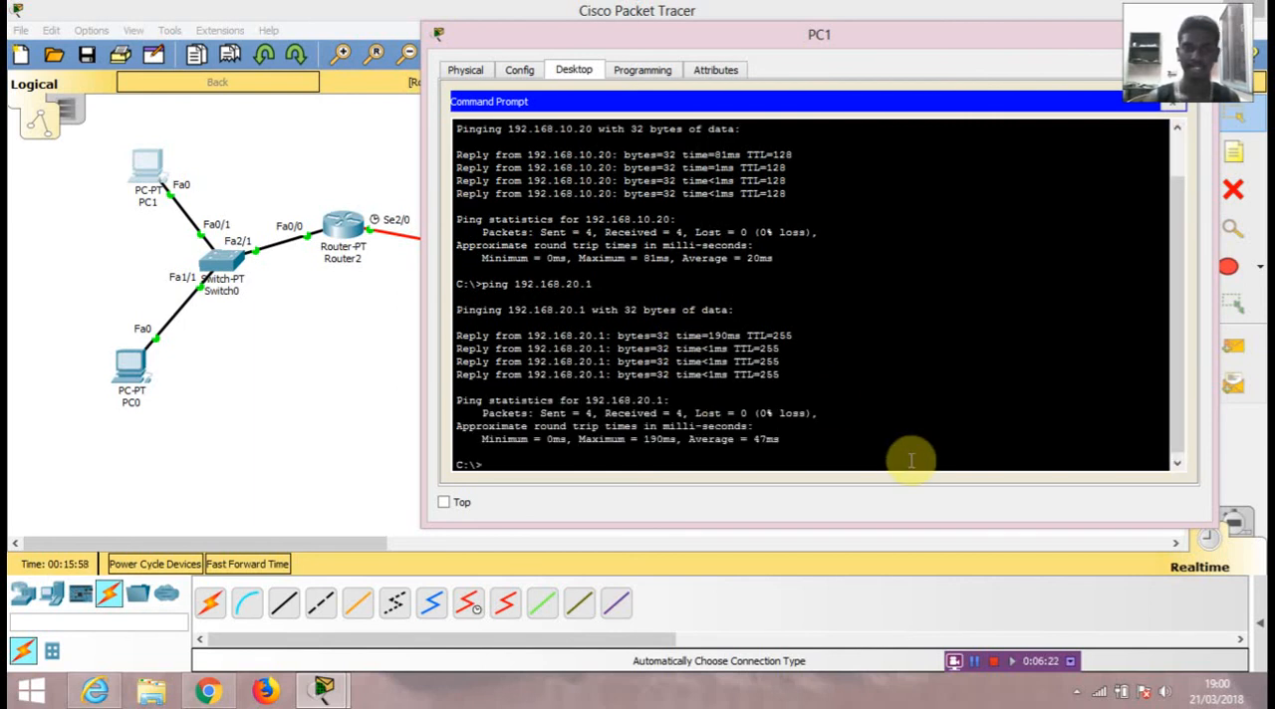
Step: Ping 192.168.20.2 from PC1's command prompt and close the PC1 window
key(Up)
key(BackSpace)
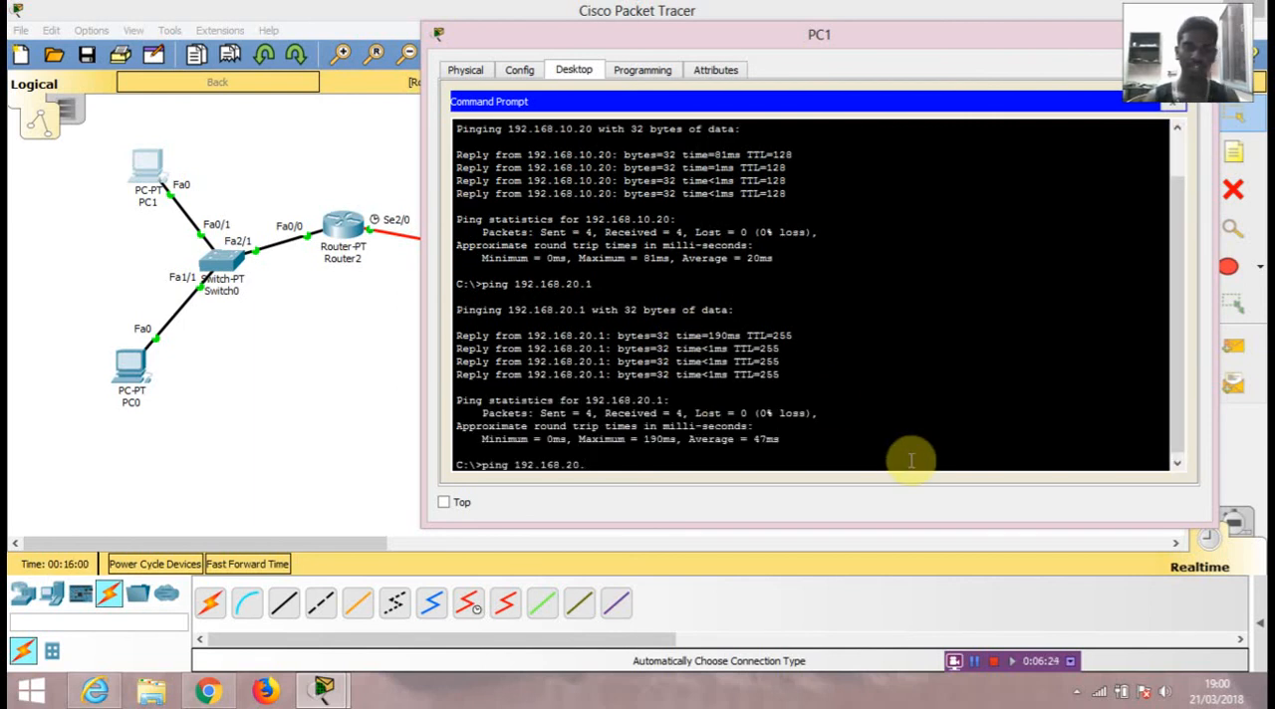
text(2)
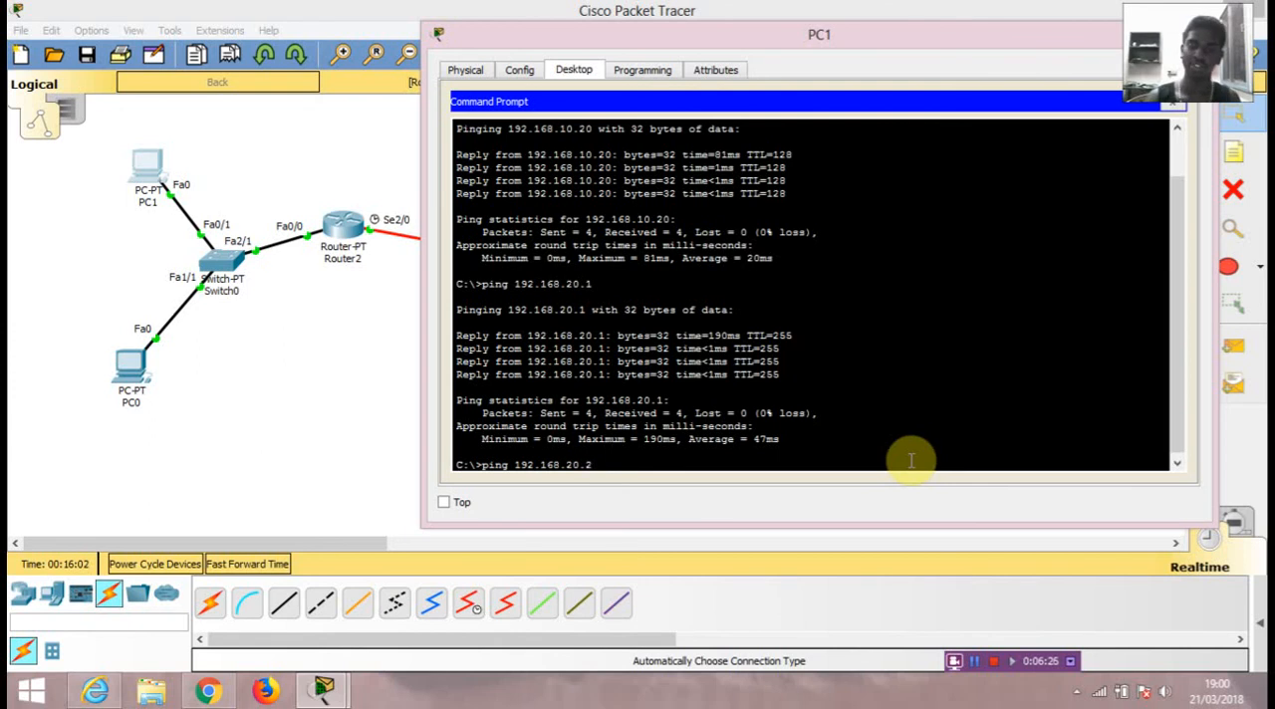
key(Return)
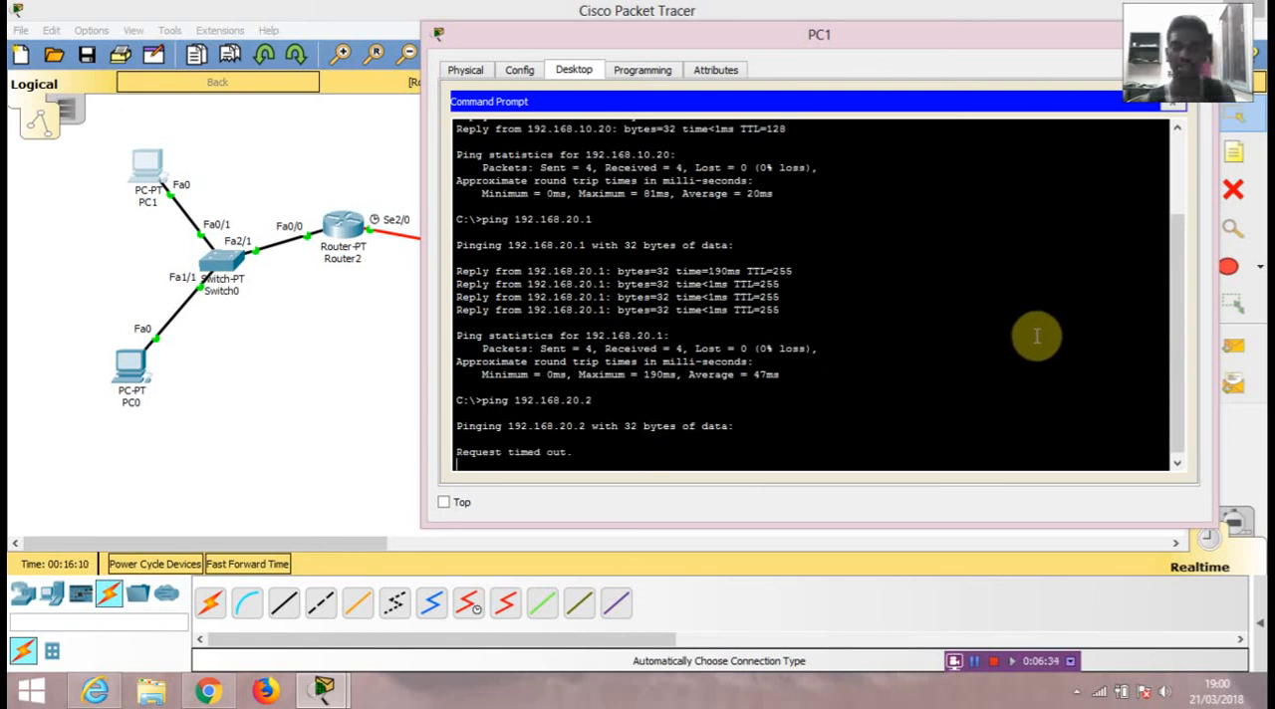
click(1173, 103)
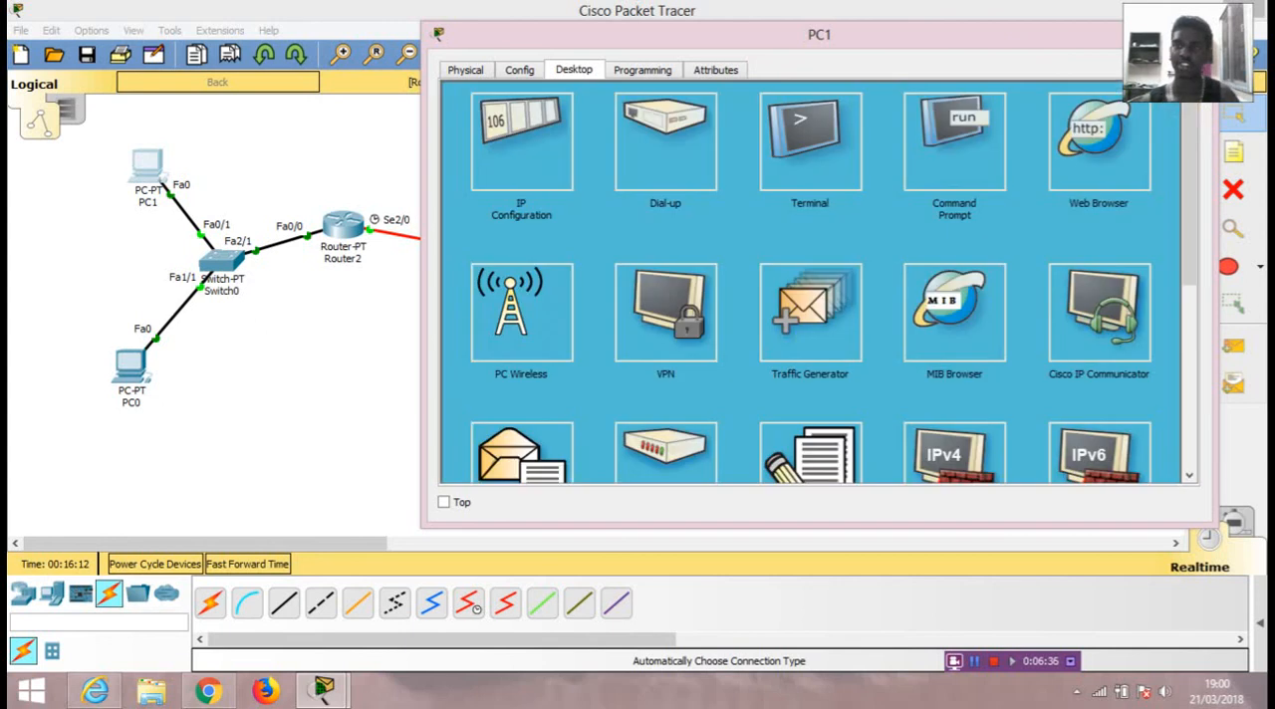
click(1193, 32)
click(896, 339)
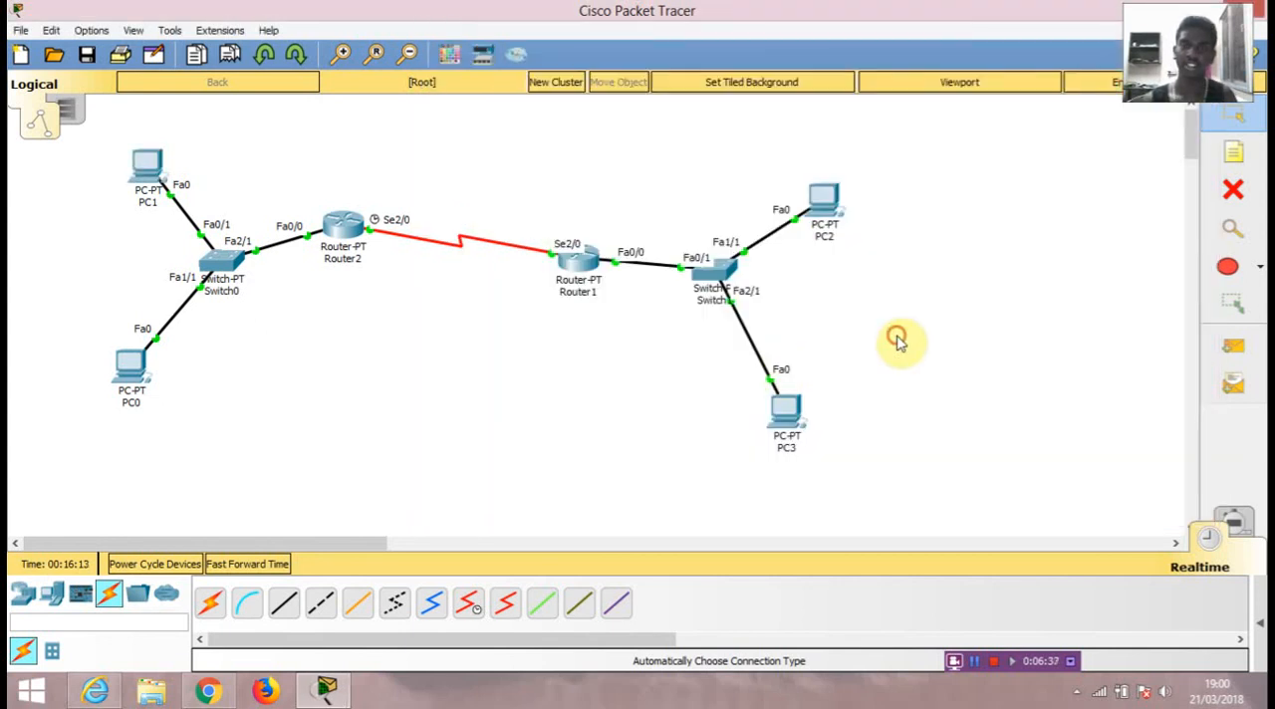
Step: Ping 192.168.30.20 from PC2's command prompt and close the PC2 window
click(828, 199)
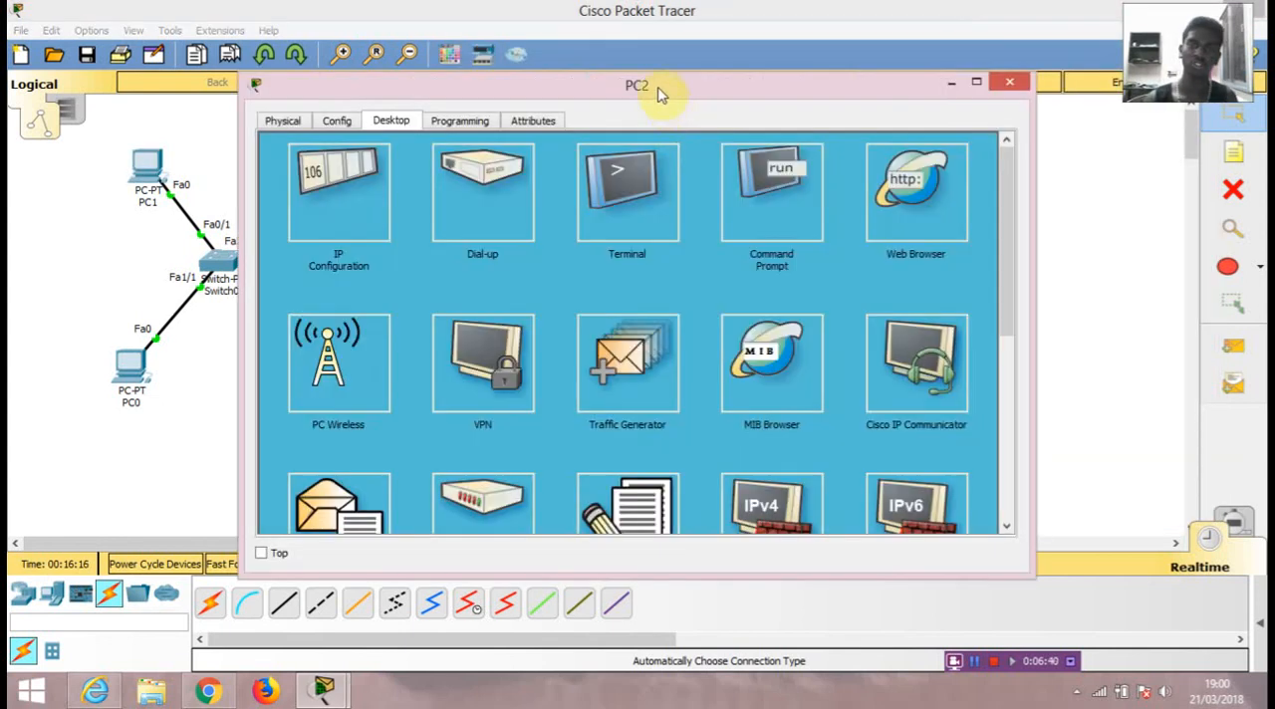
drag(657, 94, 287, 78)
click(395, 188)
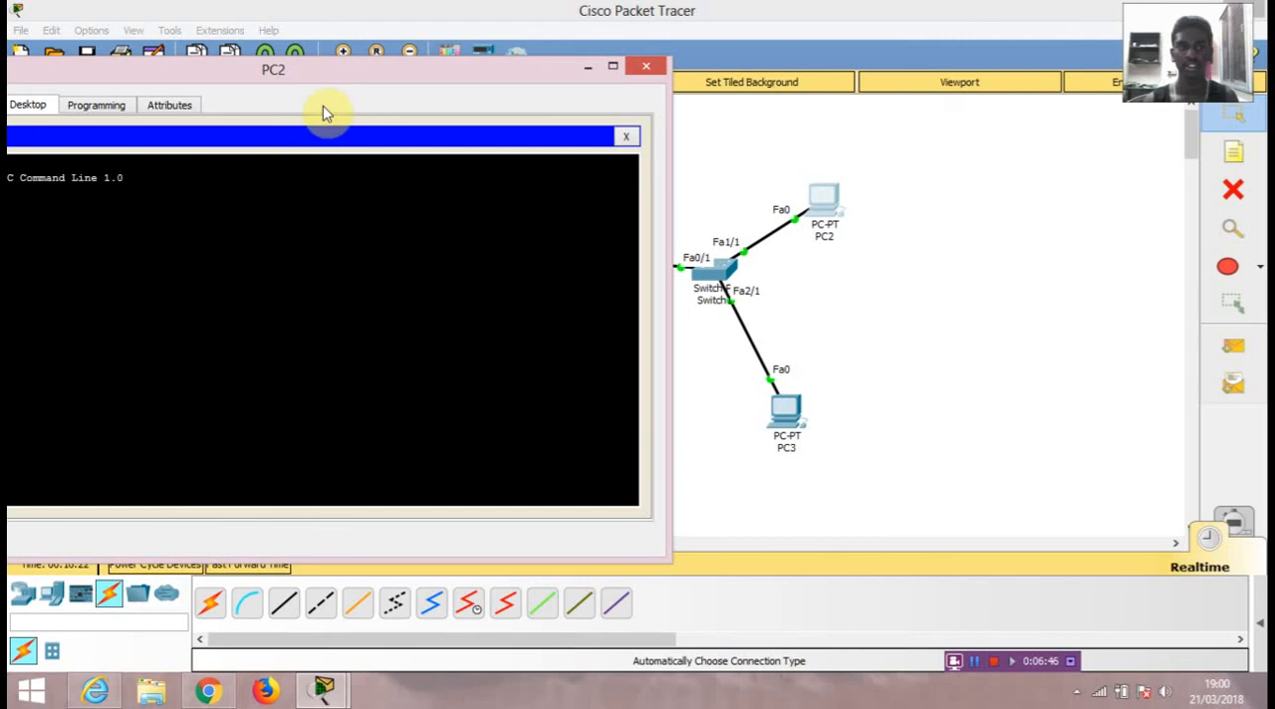
drag(321, 71, 469, 74)
text(pi)
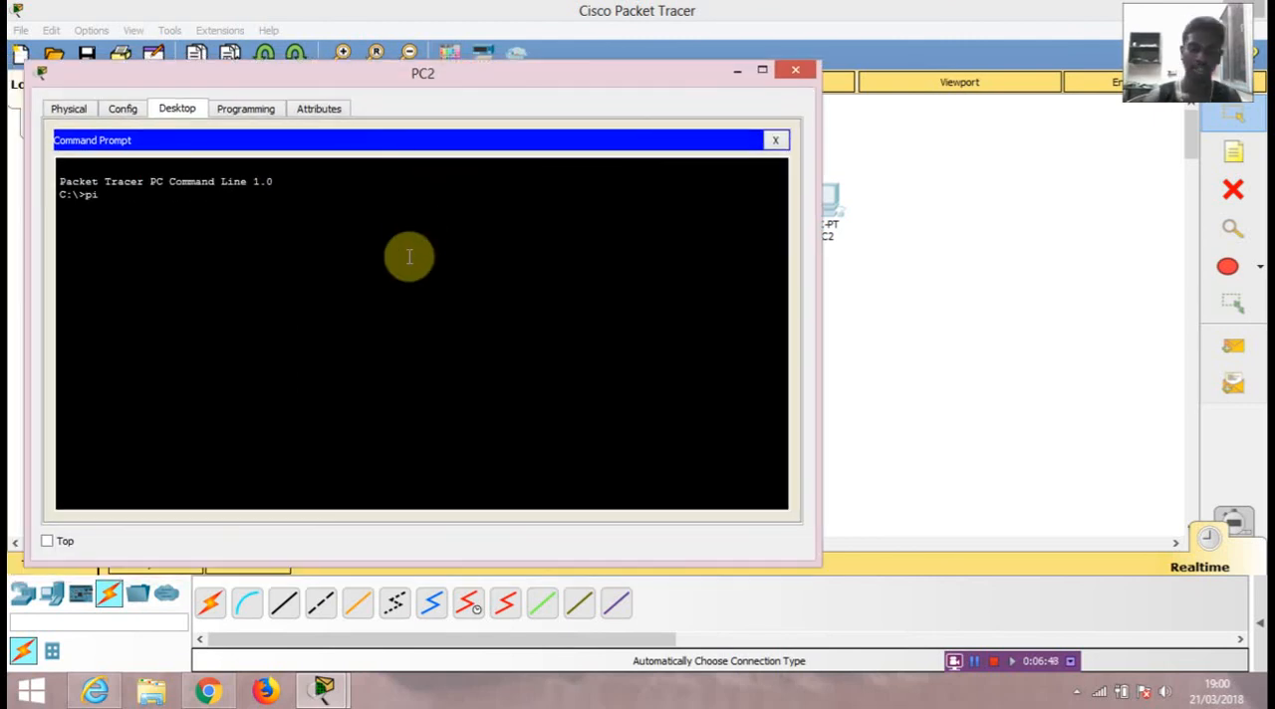
text(ng 192.168.30.20)
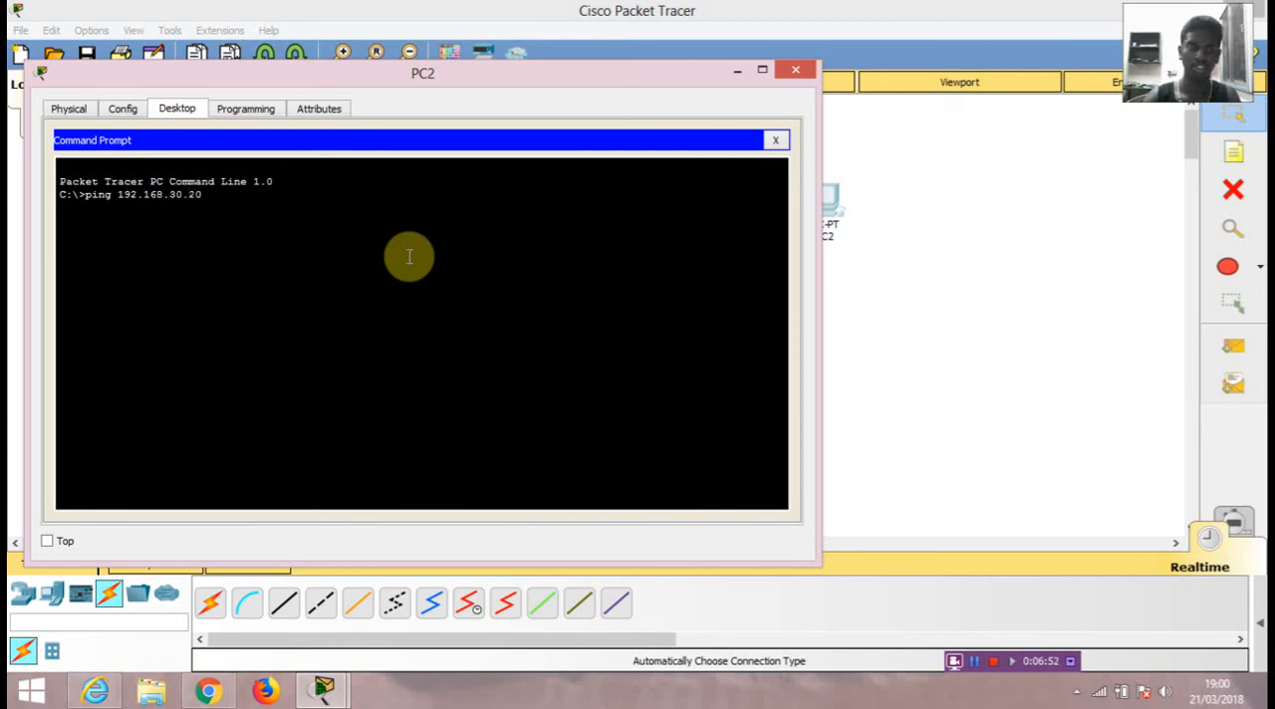
key(Return)
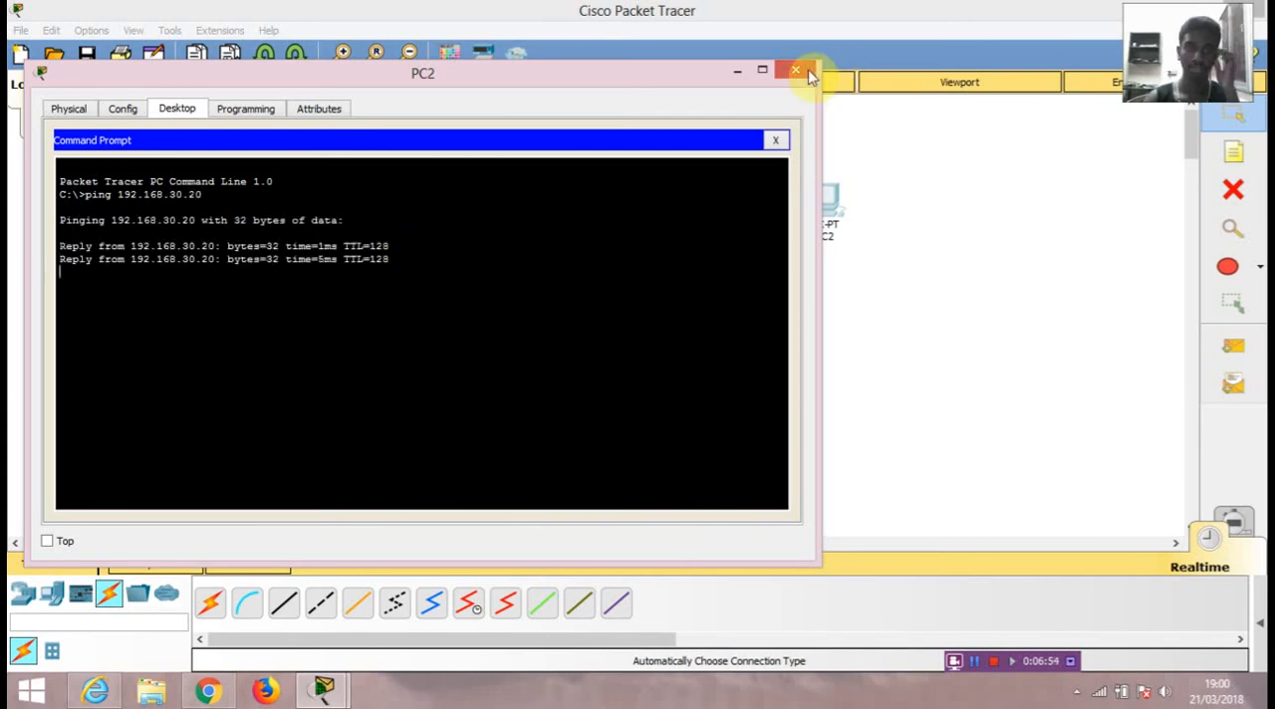
click(796, 71)
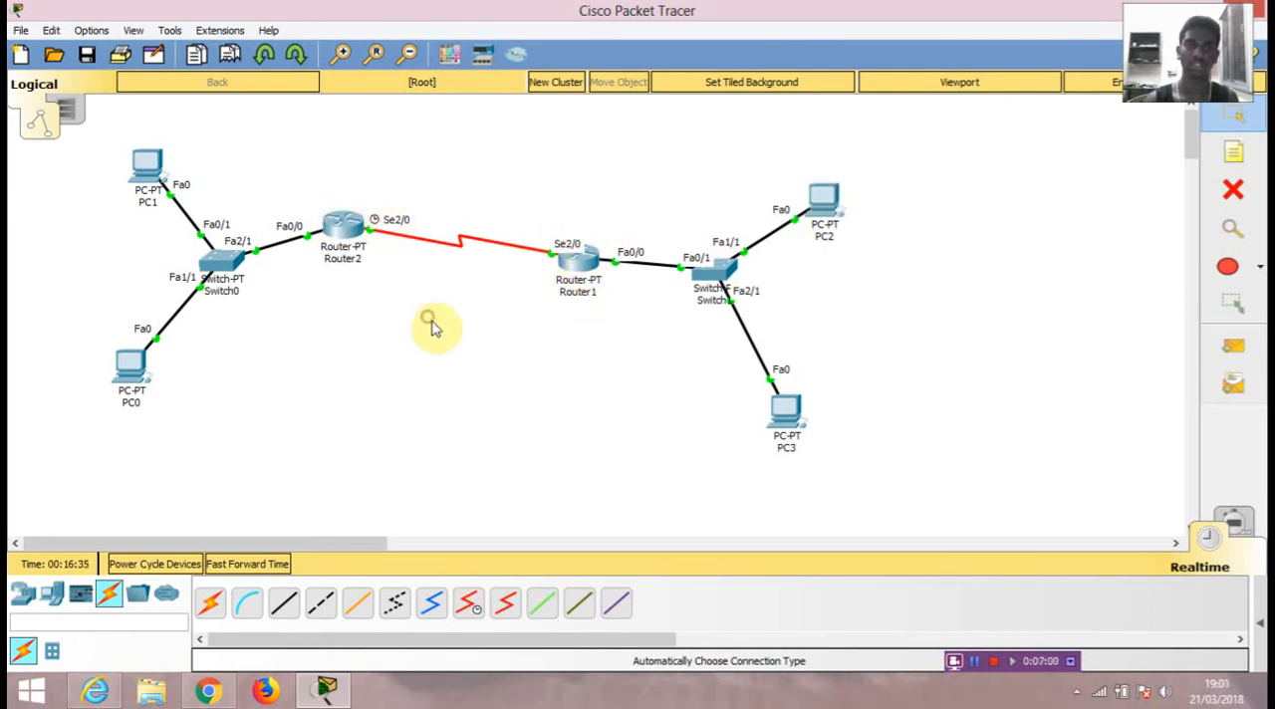
click(823, 203)
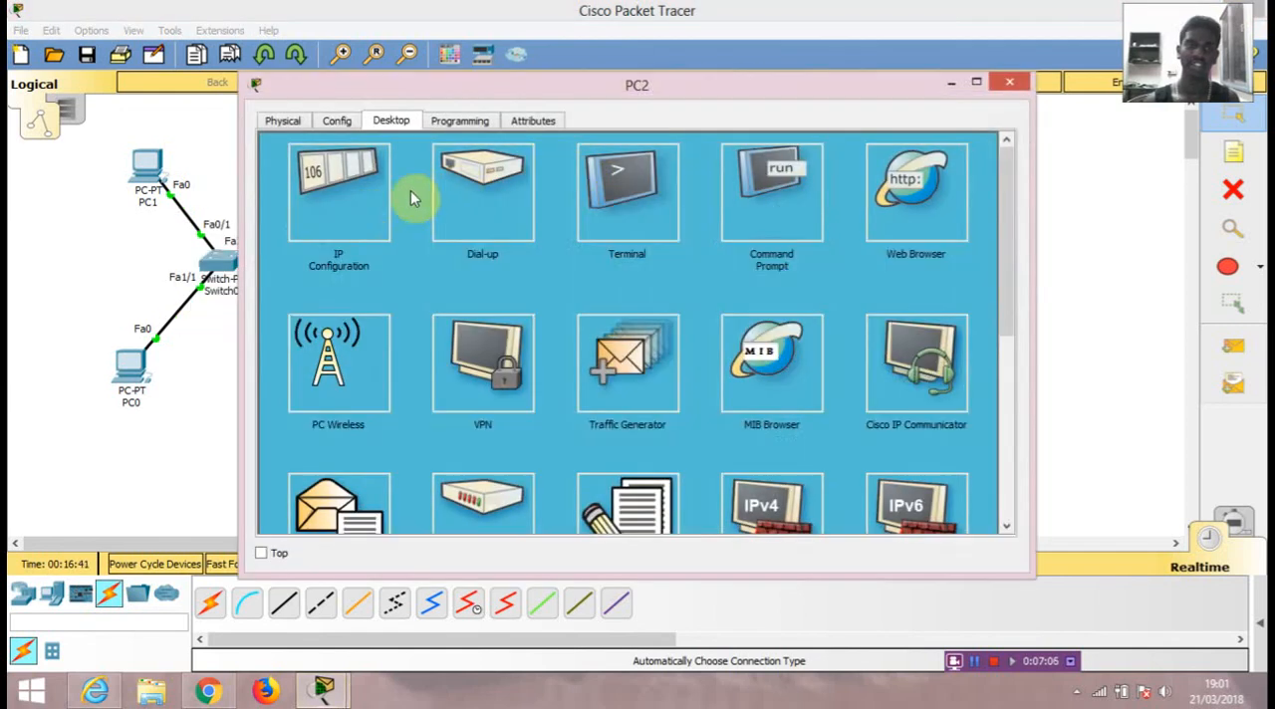
click(1009, 82)
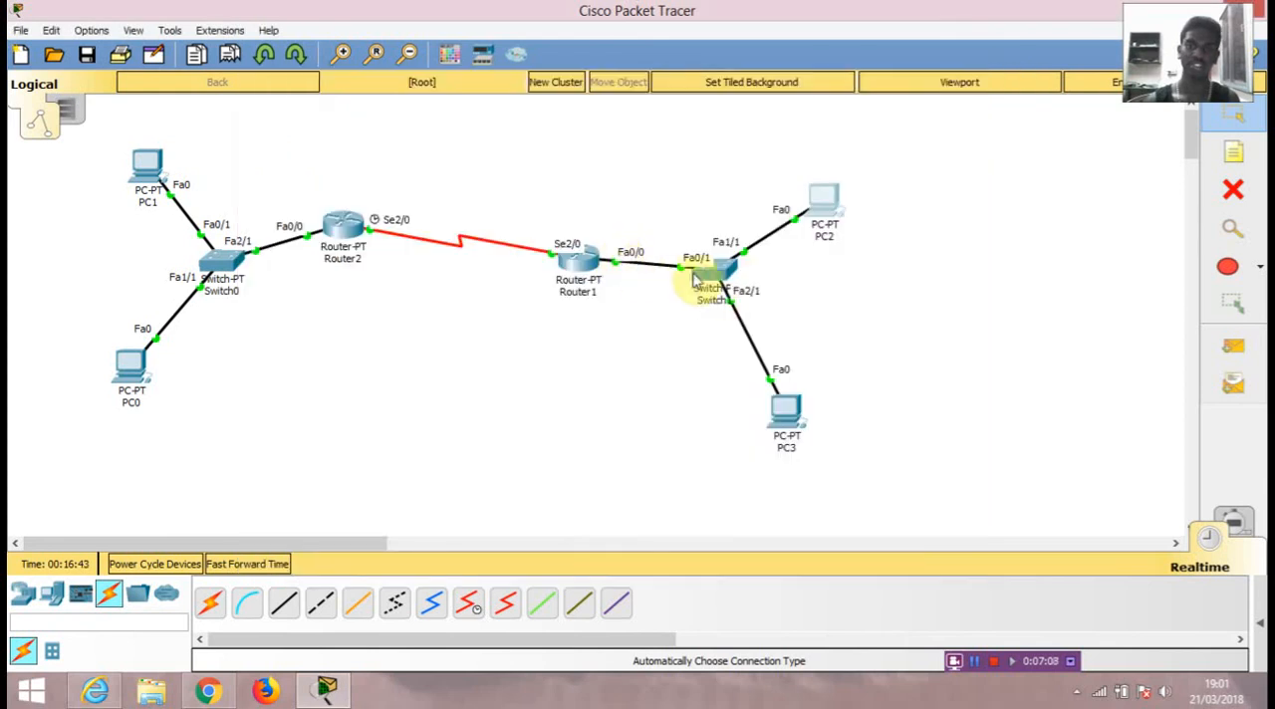
click(572, 274)
click(865, 79)
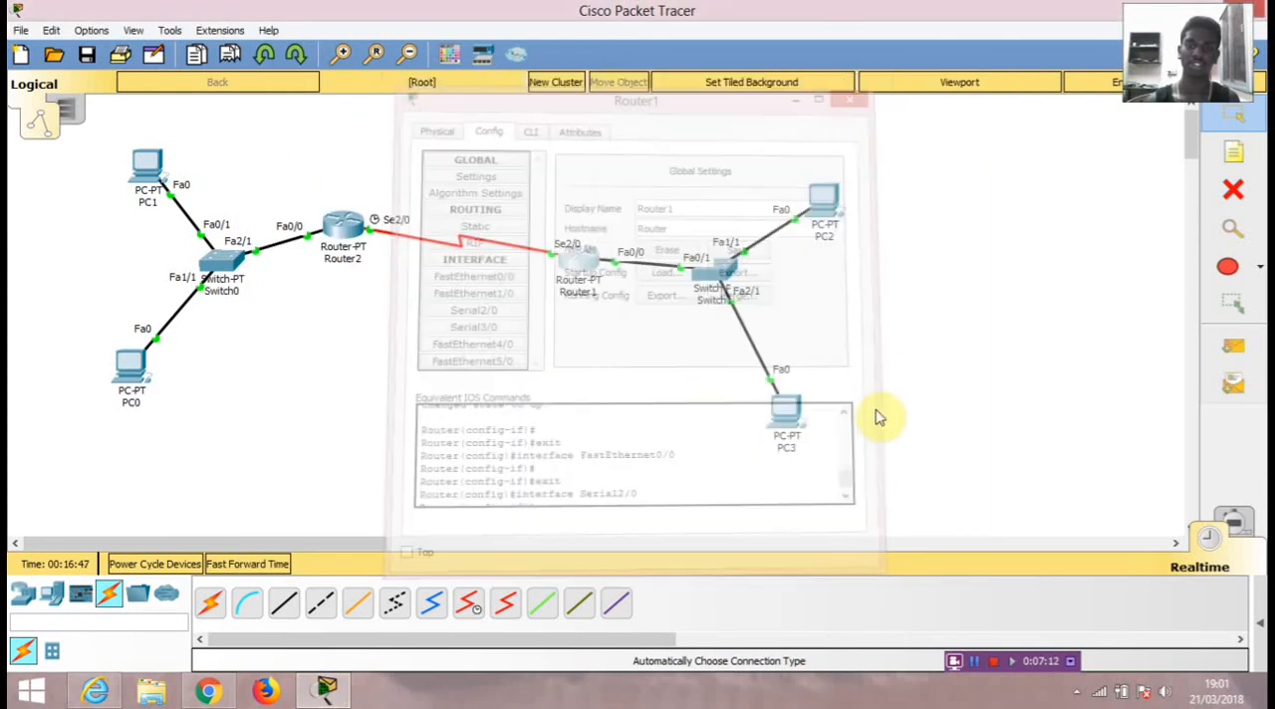